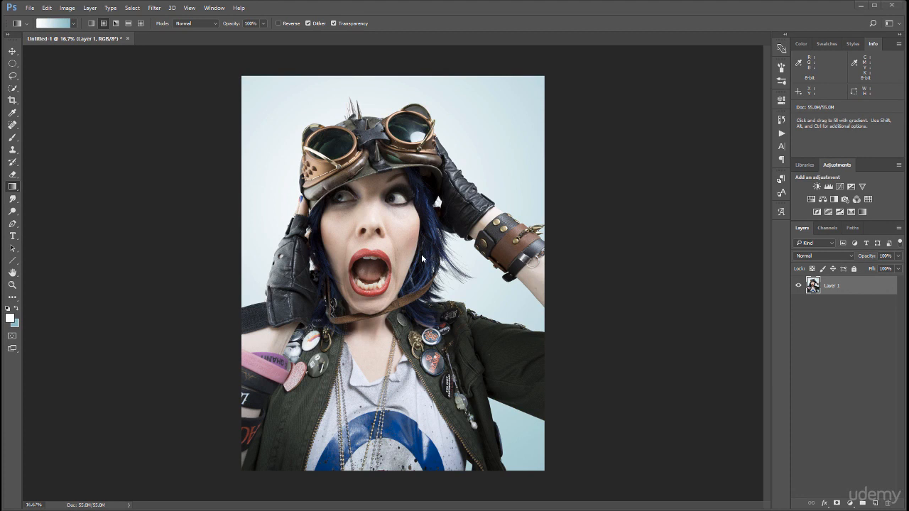
Step: Open the Liquify filter on the portrait and narrow the face to a Face Width of -100
click(156, 9)
click(175, 81)
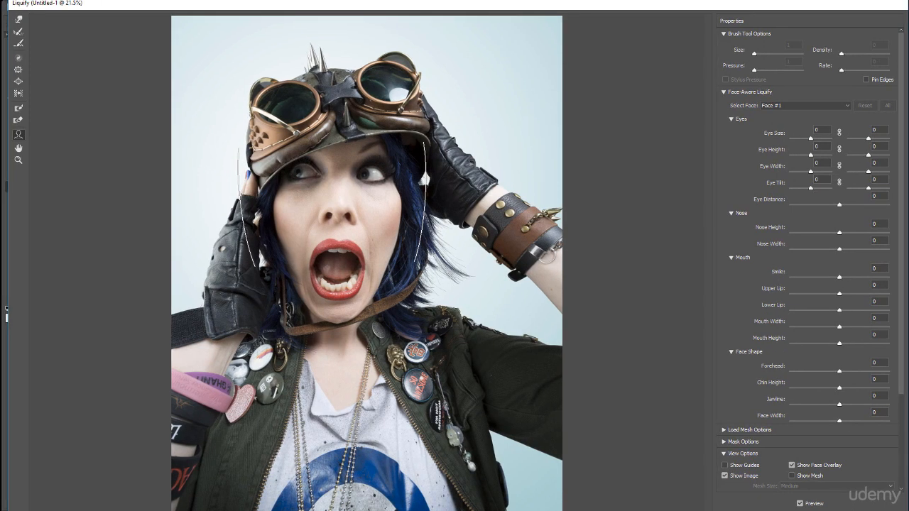
mouse_move(10, 1)
mouse_down()
mouse_move(41, 27)
mouse_move(46, 59)
mouse_up()
drag(166, 68, 131, 17)
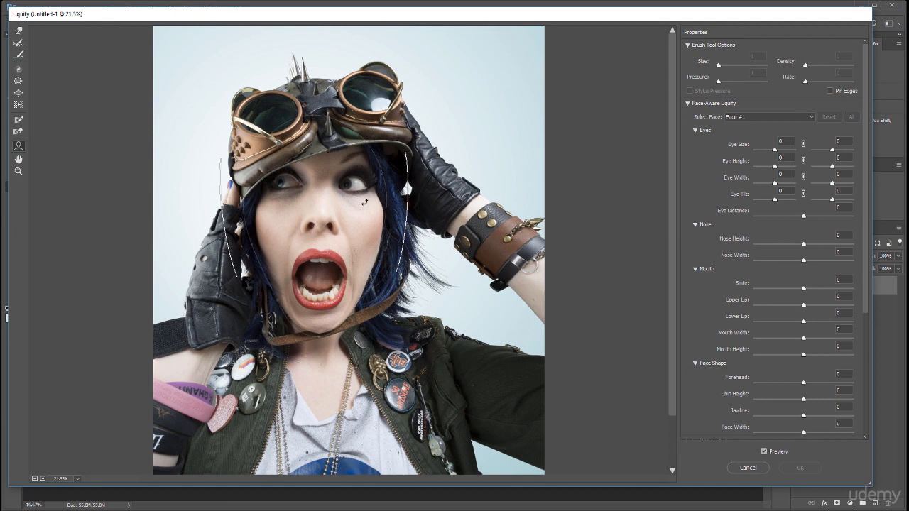
mouse_move(331, 188)
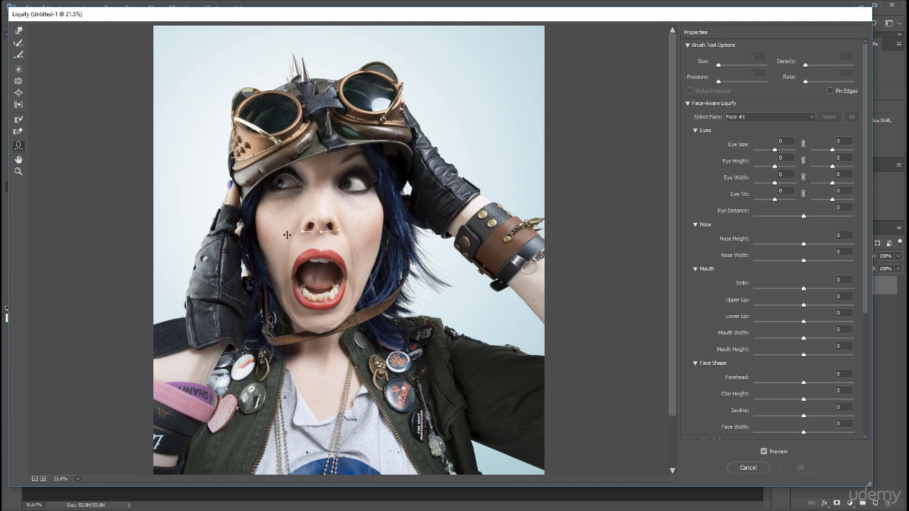
mouse_move(374, 246)
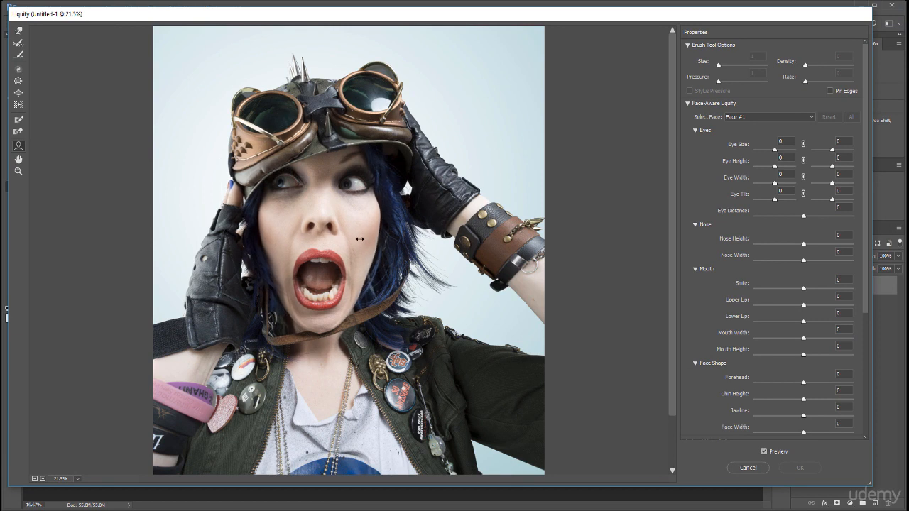
drag(385, 244, 367, 240)
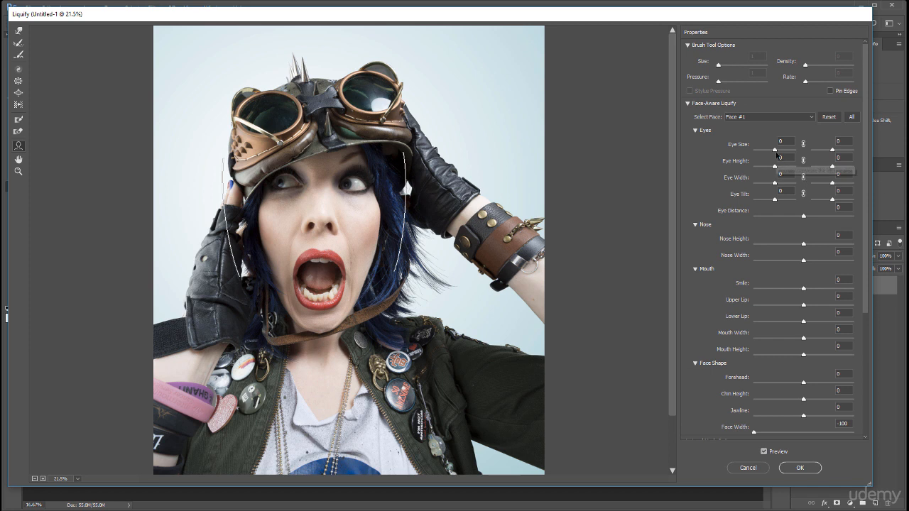
Step: Adjust the eyes: size 100 for both, first eye's height -22, linked width -1, linked tilt -100, and eye distance -16
mouse_move(776, 151)
mouse_down()
mouse_move(816, 148)
mouse_move(747, 148)
mouse_move(825, 159)
mouse_move(784, 159)
mouse_up()
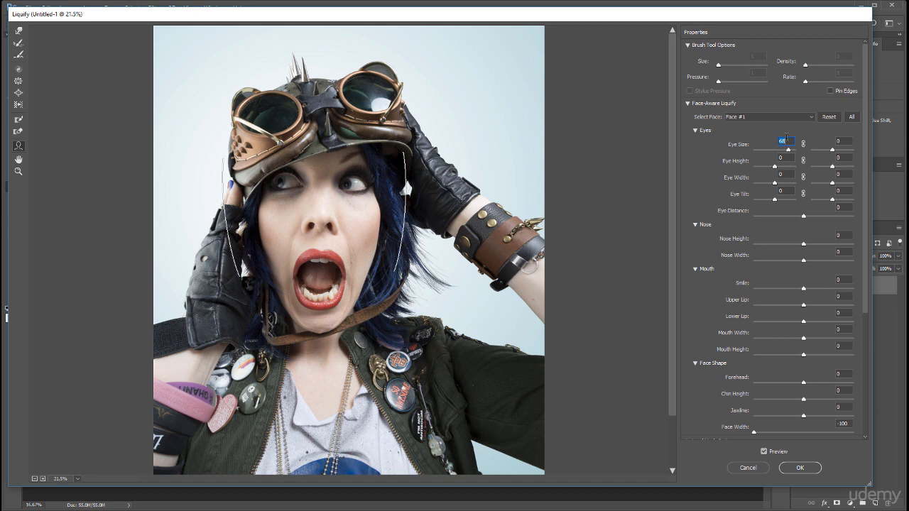
text(0)
drag(778, 152, 765, 166)
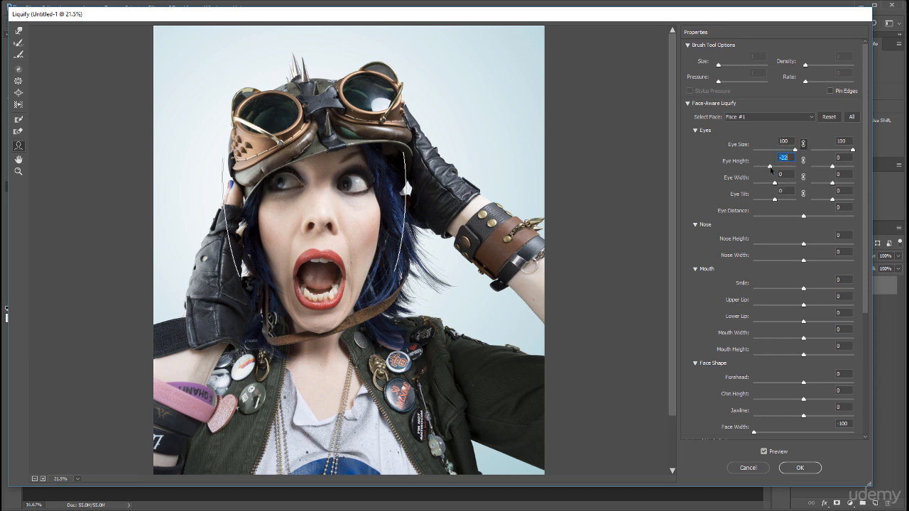
click(803, 178)
drag(775, 184, 724, 203)
click(803, 194)
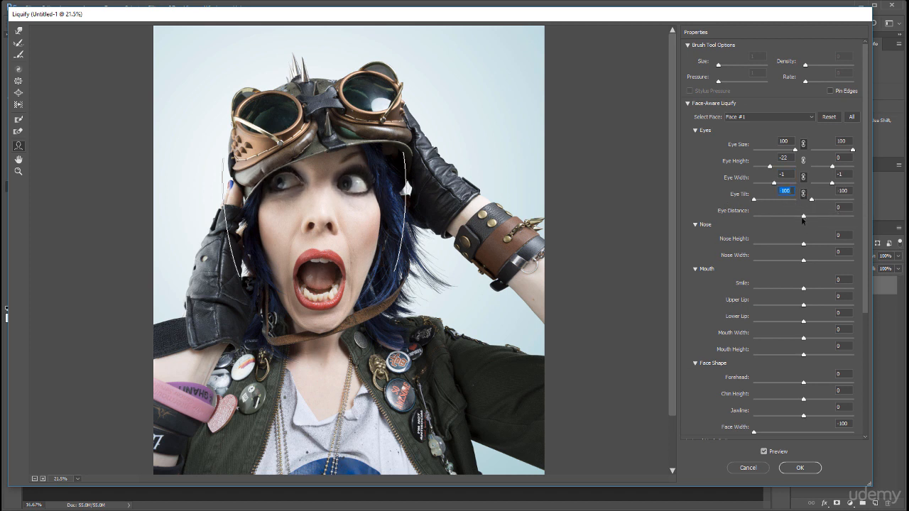
mouse_move(803, 217)
mouse_down()
mouse_move(827, 218)
mouse_move(795, 218)
mouse_up()
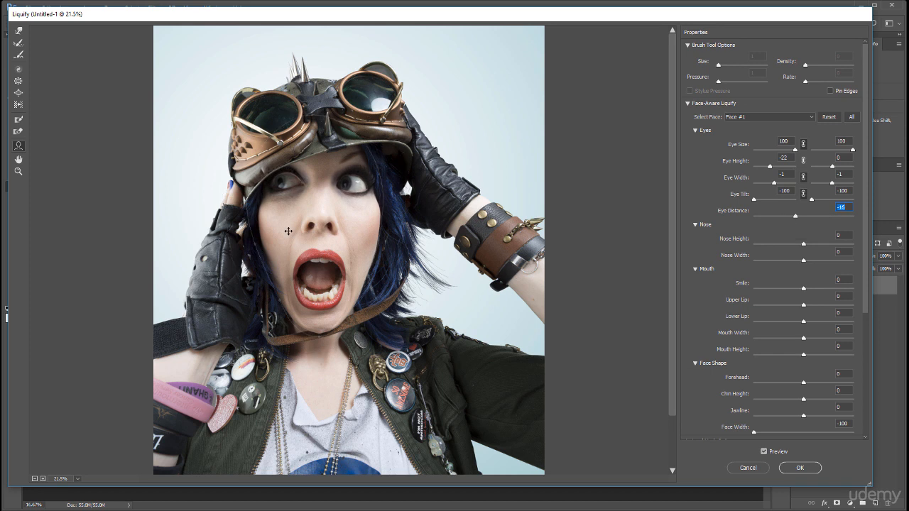
Step: Reshape the face with nose height 93, nose width -47, upper lip 22, lower lip -26, mouth width 100, chin height 18 and jawline 12
mouse_move(321, 227)
mouse_down()
mouse_move(319, 211)
mouse_move(320, 227)
mouse_move(345, 228)
mouse_up()
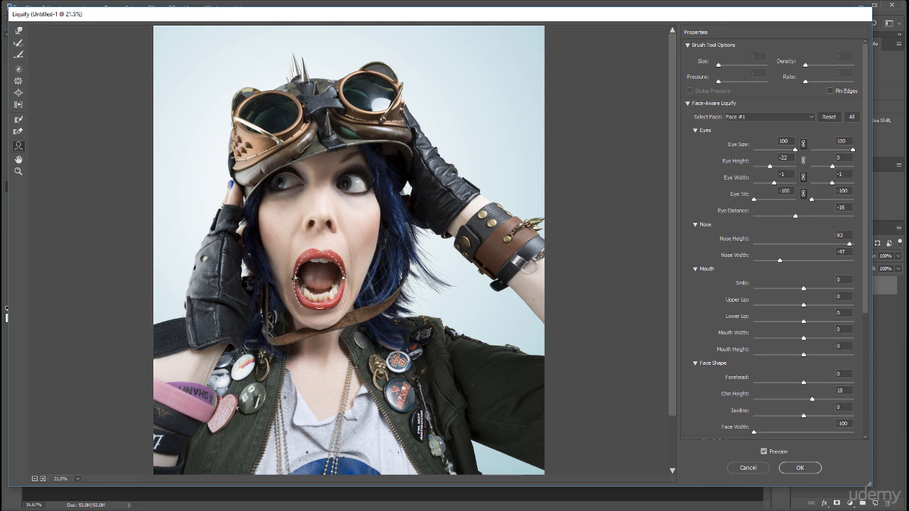
drag(294, 277, 276, 277)
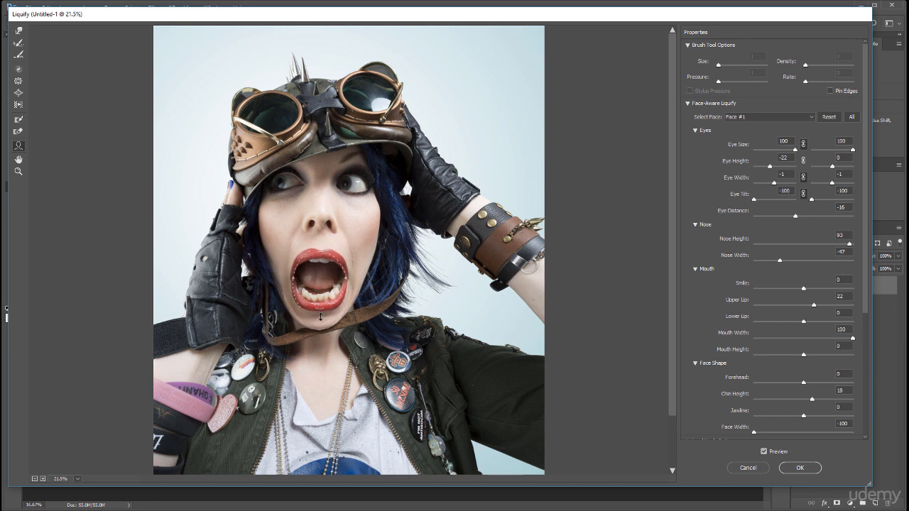
drag(319, 322, 279, 298)
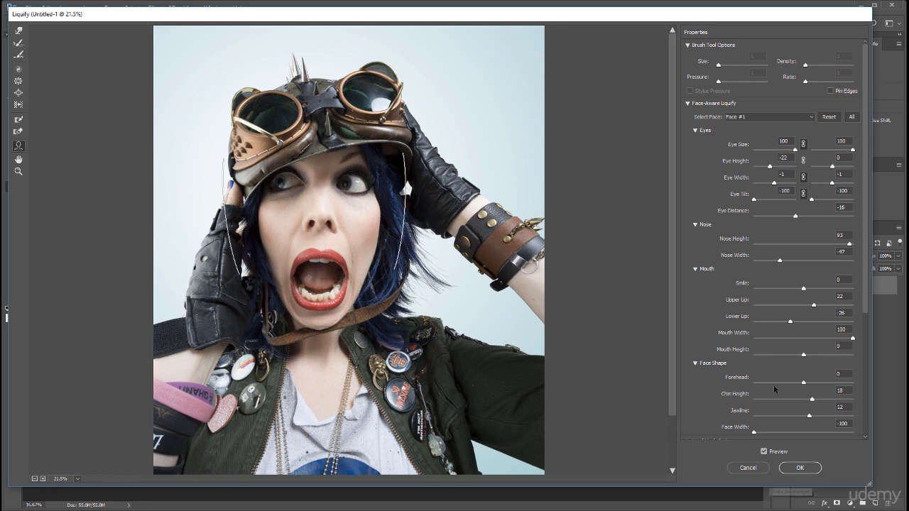
Step: Try the Bloat tool on the glove, switch to the Pucker tool, and discard all Liquify changes
scroll(778, 403, down, 5)
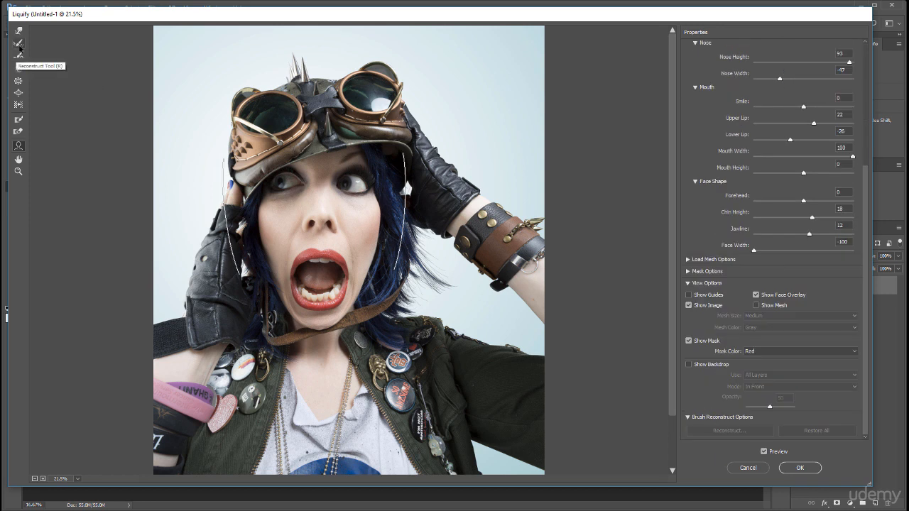
click(17, 93)
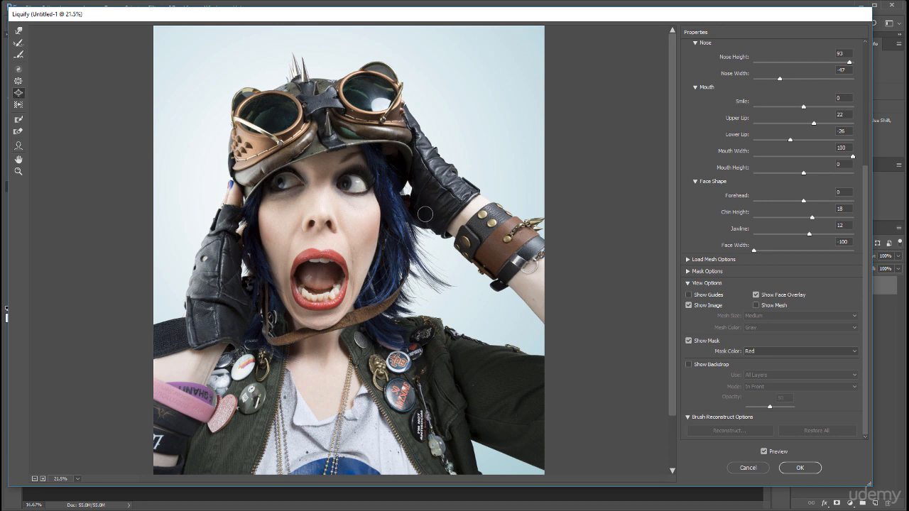
click(203, 251)
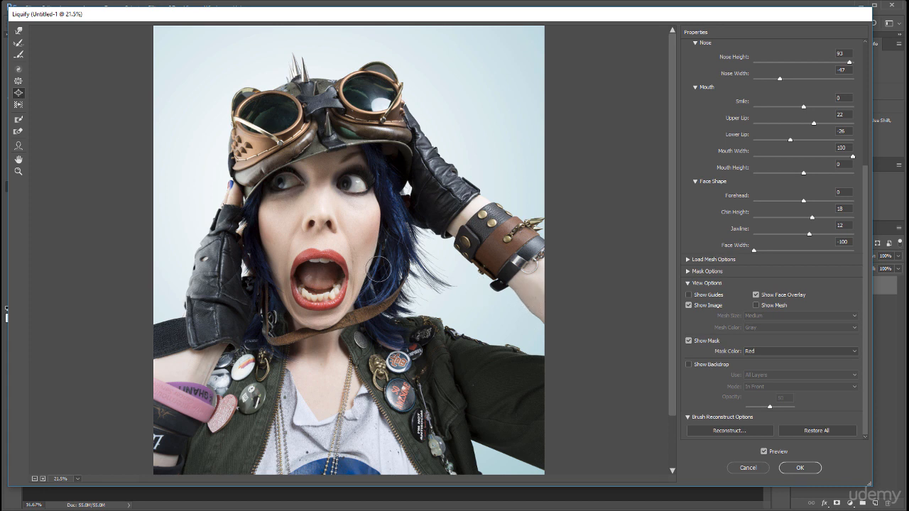
click(18, 80)
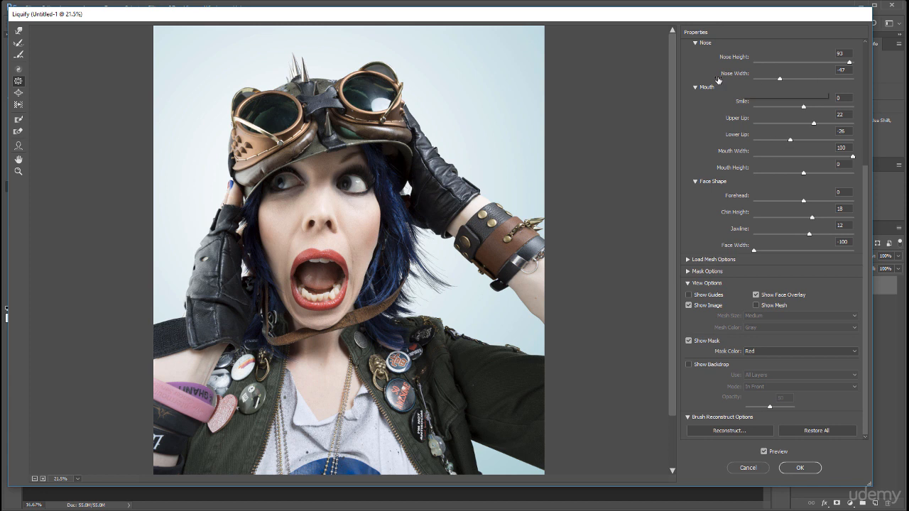
scroll(864, 246, up, 1)
mouse_move(864, 238)
mouse_down()
mouse_move(856, 163)
mouse_move(865, 130)
mouse_up()
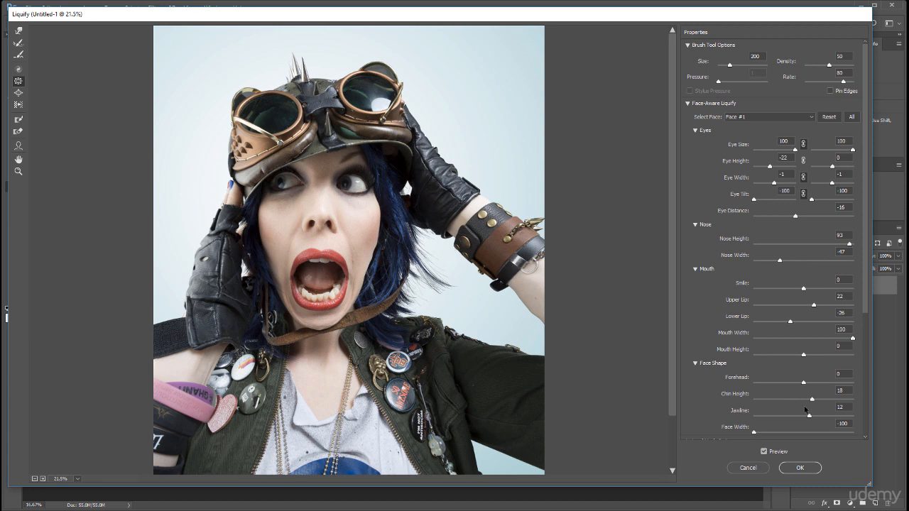
click(748, 468)
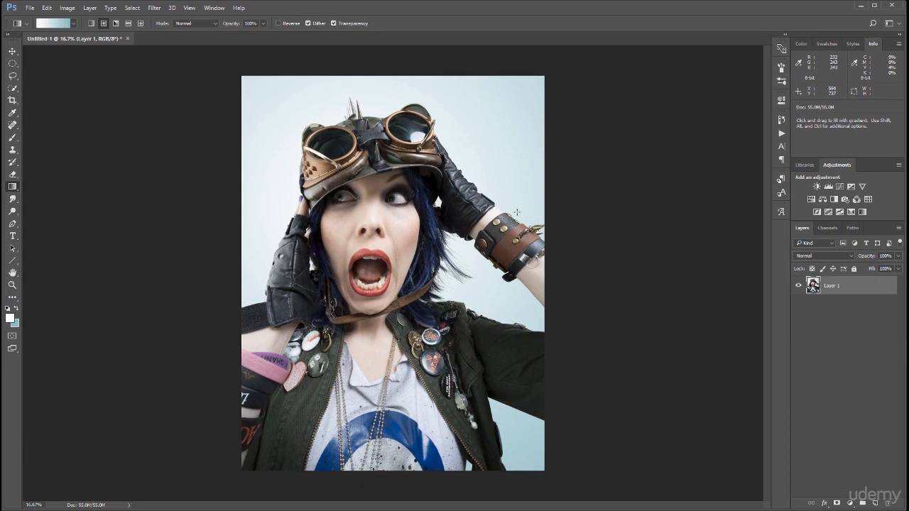
Step: Draw a freehand Lasso selection around the woman's eye on the right side of the photo, including the lashes
click(12, 51)
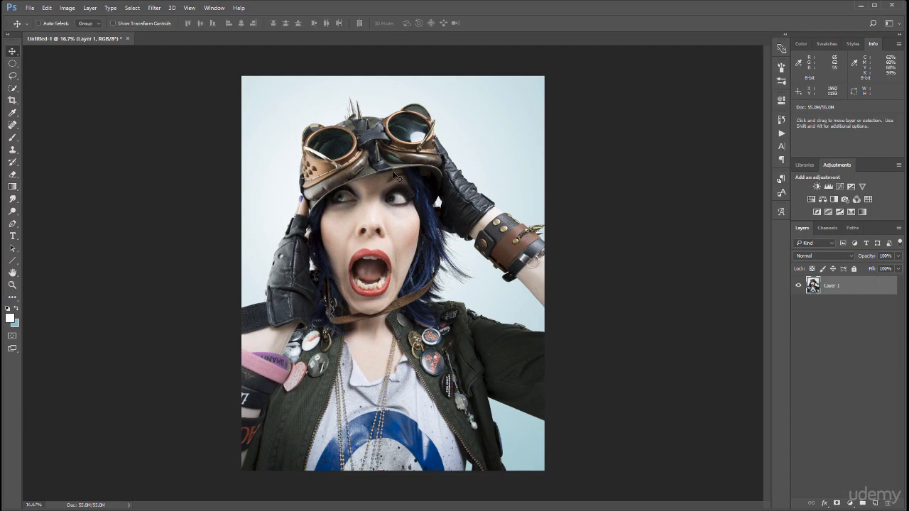
scroll(396, 175, up, 5)
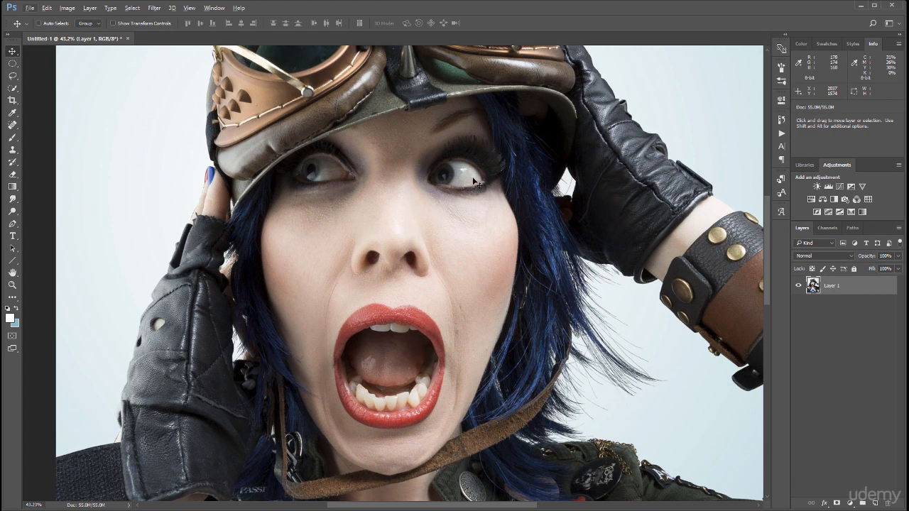
click(12, 76)
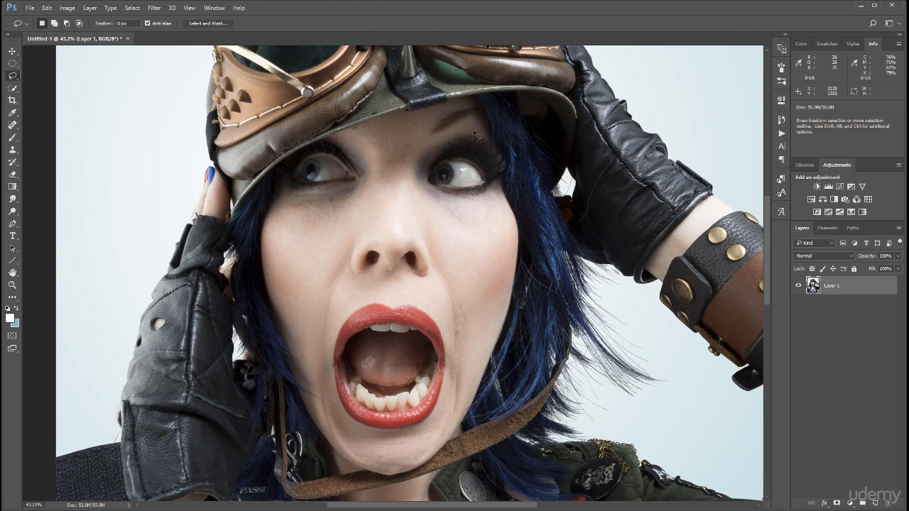
mouse_move(441, 141)
mouse_down()
mouse_move(408, 166)
mouse_move(412, 182)
mouse_move(447, 204)
mouse_move(503, 184)
mouse_up()
drag(483, 135, 441, 141)
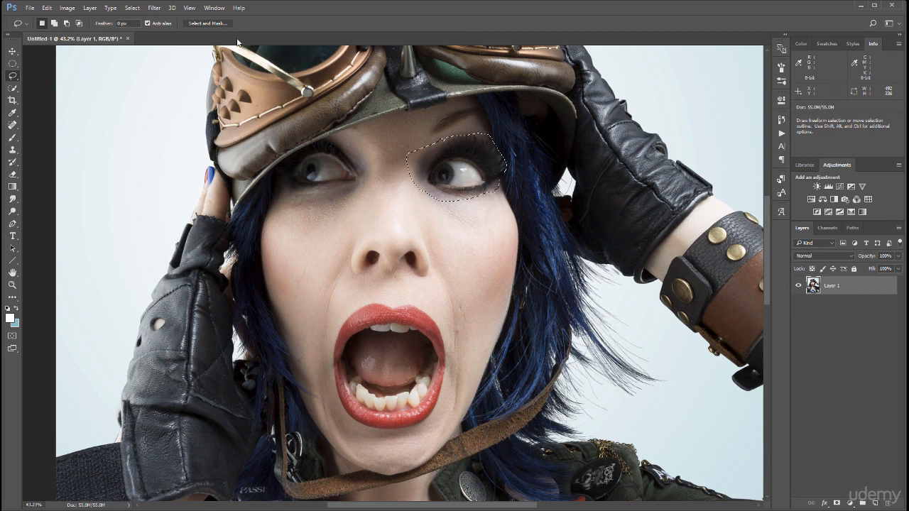
Step: Feather the eye selection by 6 pixels and copy it to a new layer
click(132, 8)
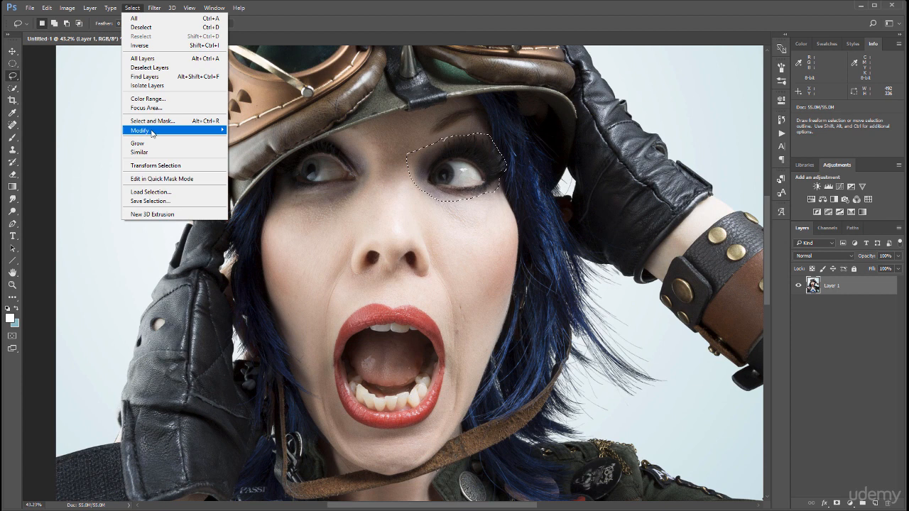
mouse_move(142, 130)
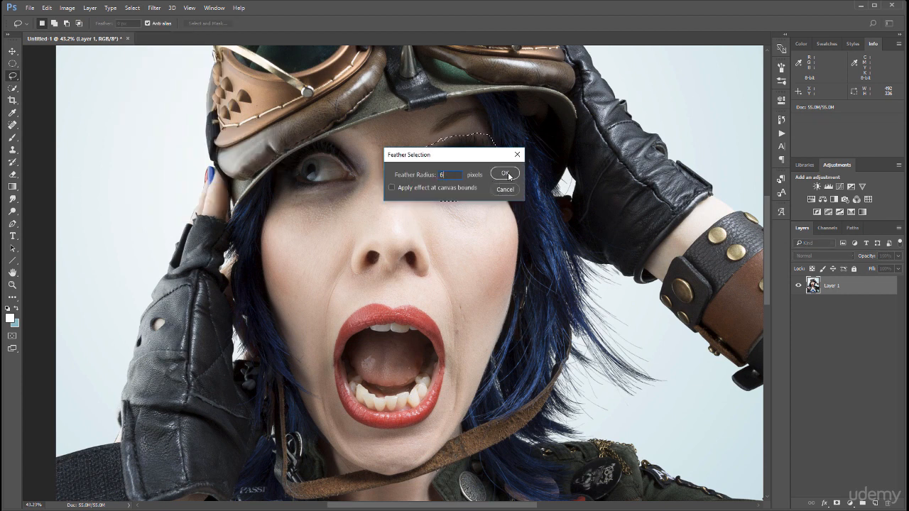
click(504, 173)
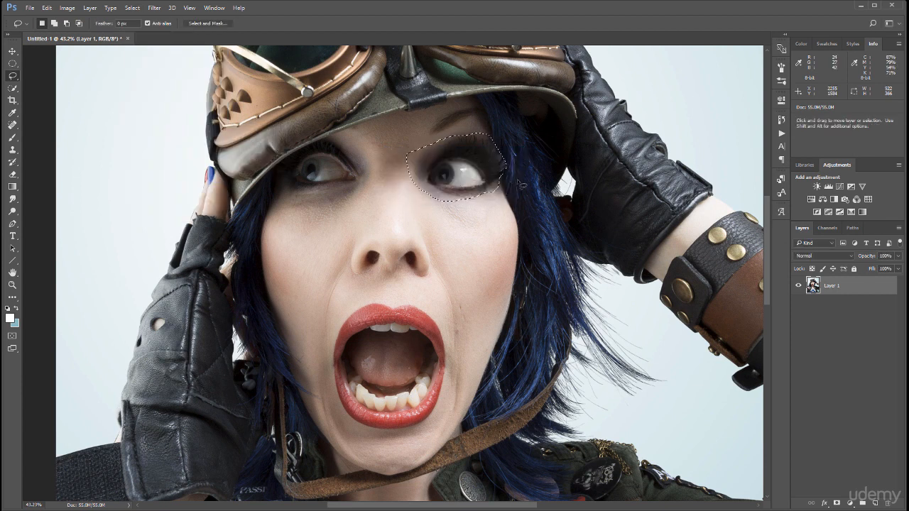
key(ctrl+j)
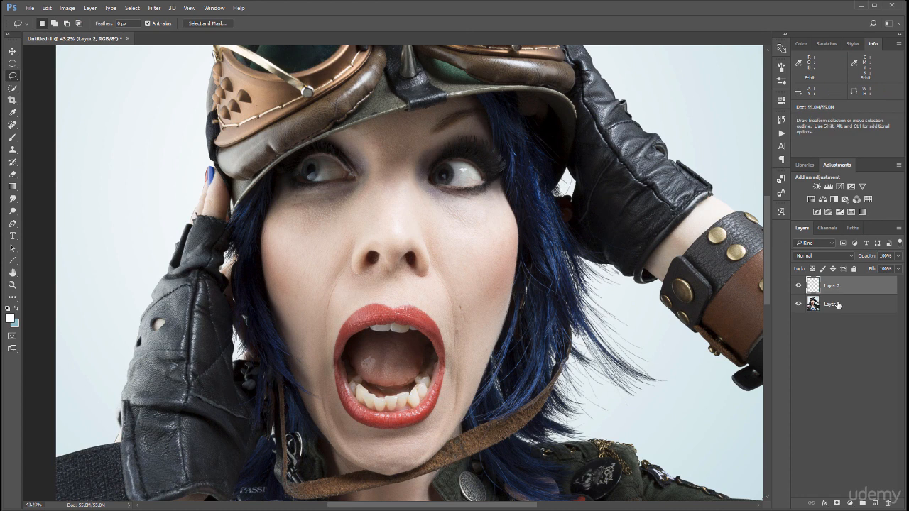
Step: Copy the eye on the photo's left side from Layer 1 to a new layer, using a lasso selection feathered by 6 pixels
click(817, 304)
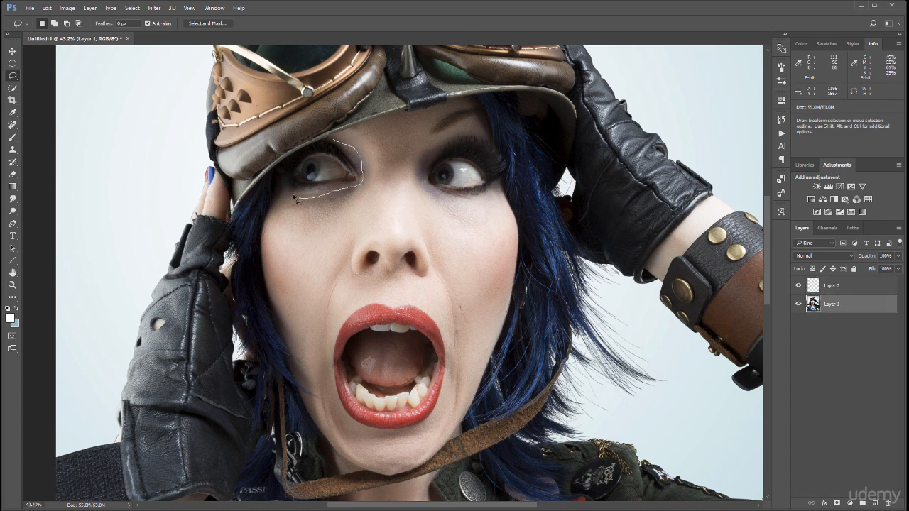
mouse_move(294, 198)
mouse_down()
mouse_move(284, 177)
mouse_move(291, 160)
mouse_move(334, 140)
mouse_up()
click(132, 8)
mouse_move(177, 130)
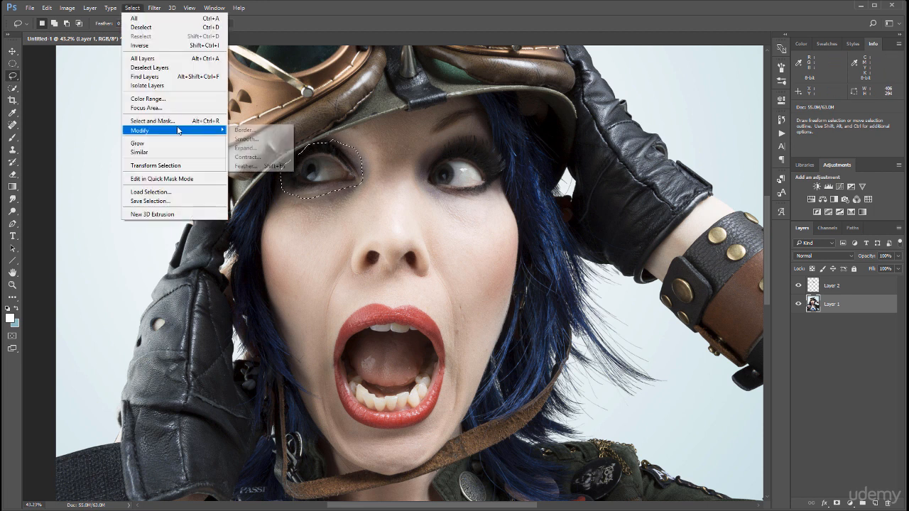
click(245, 165)
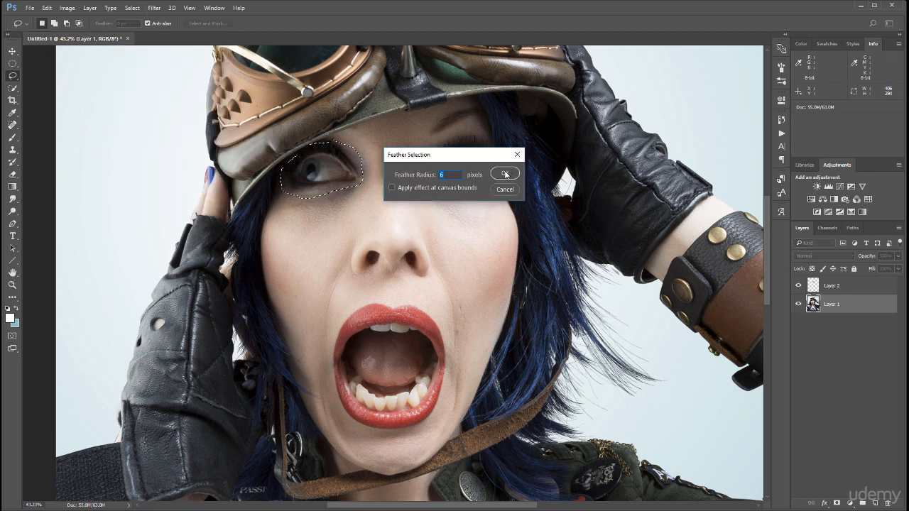
click(505, 174)
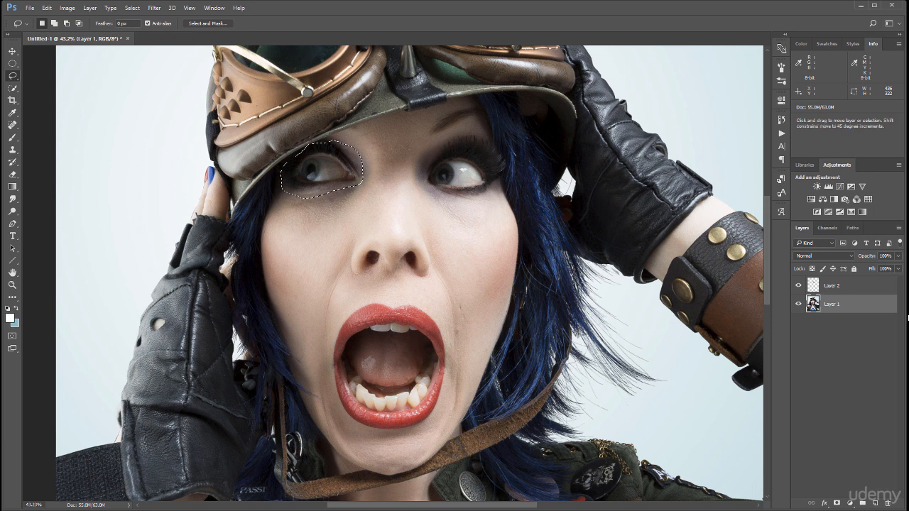
key(ctrl+j)
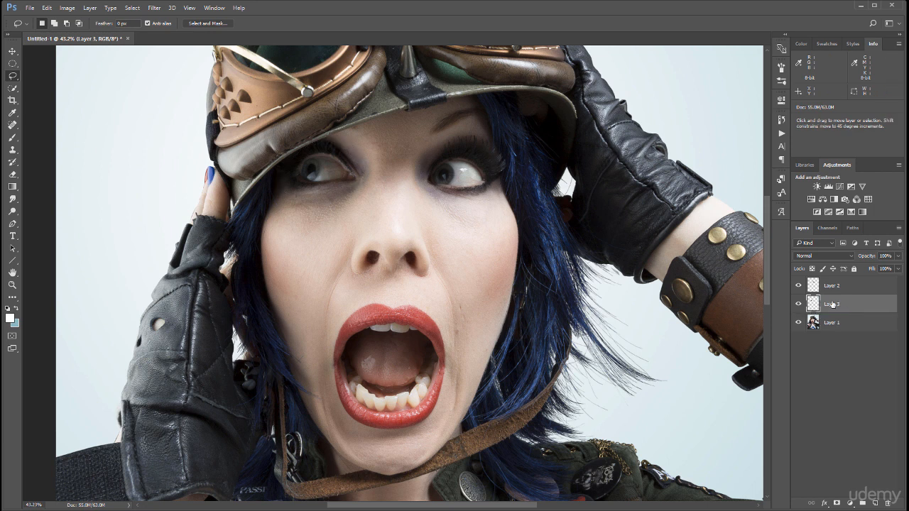
Step: Scale the eye on Layer 3 proportionally, trying 160% and 120% before applying 130%
click(47, 9)
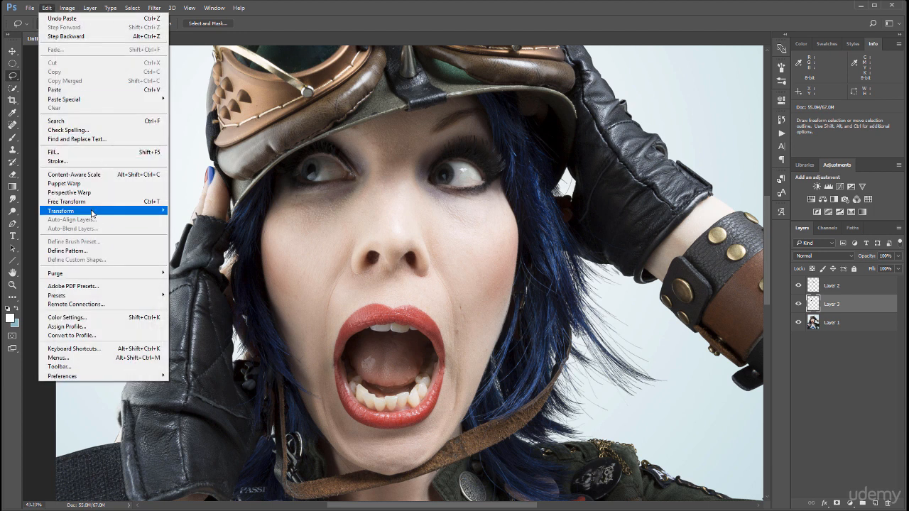
mouse_move(91, 213)
click(213, 224)
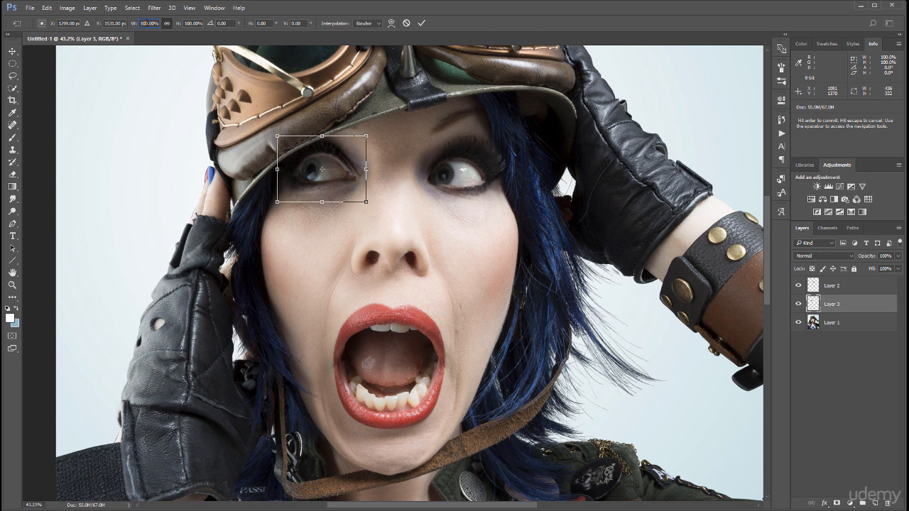
text(160)
key(Return)
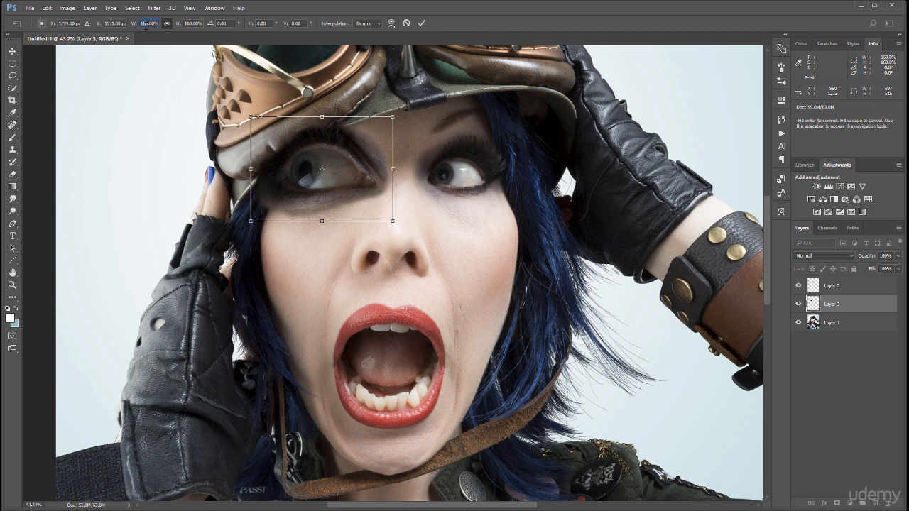
text(120)
key(Return)
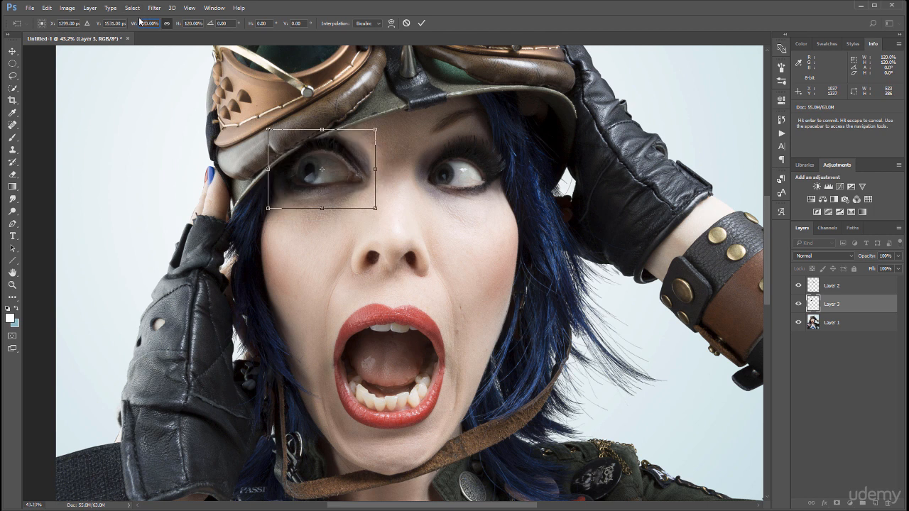
text(130)
key(Return)
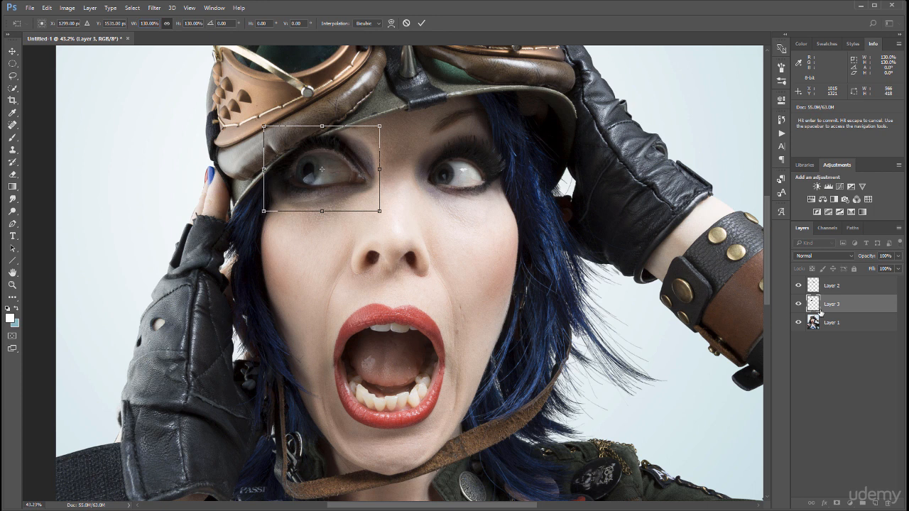
key(Return)
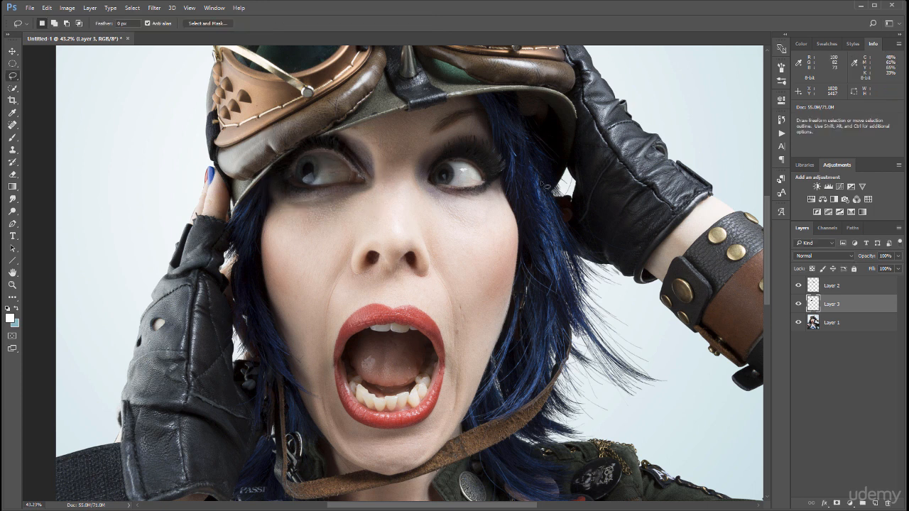
Step: Scale the eye on Layer 2 proportionally to 130% and apply the transform
click(838, 290)
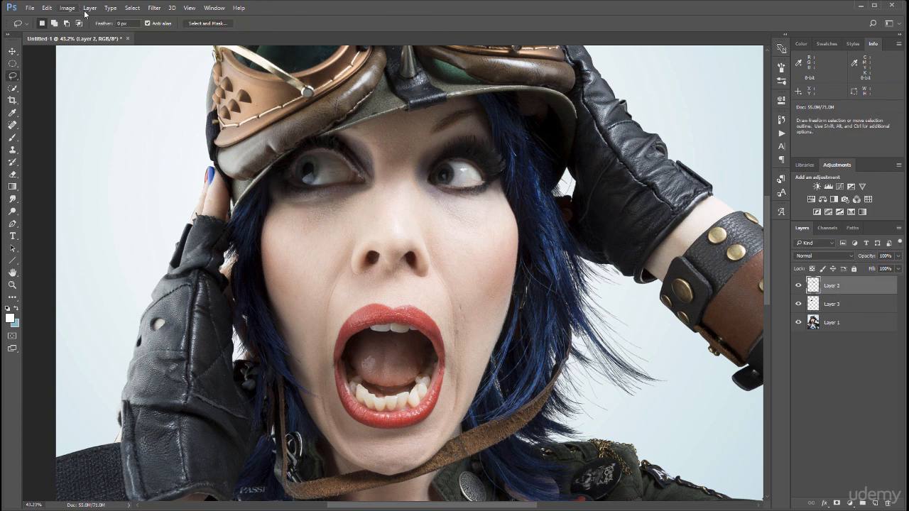
click(53, 9)
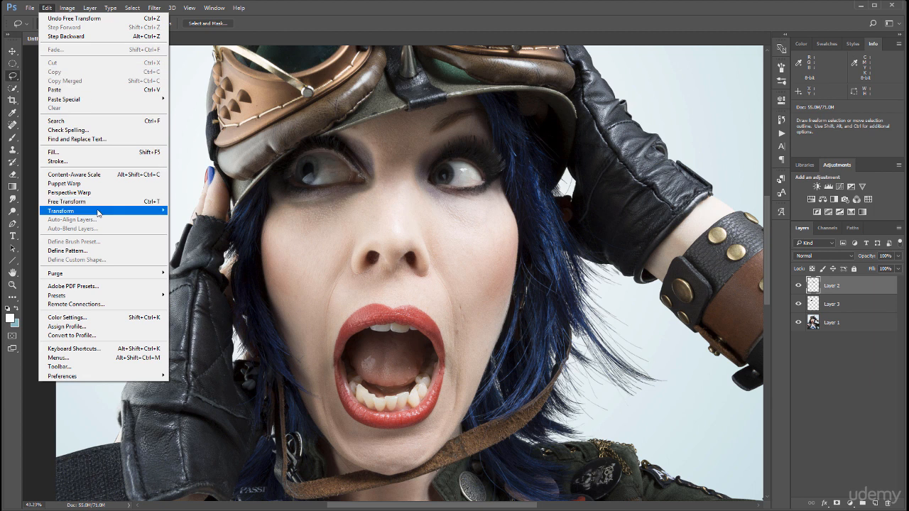
mouse_move(99, 211)
click(199, 225)
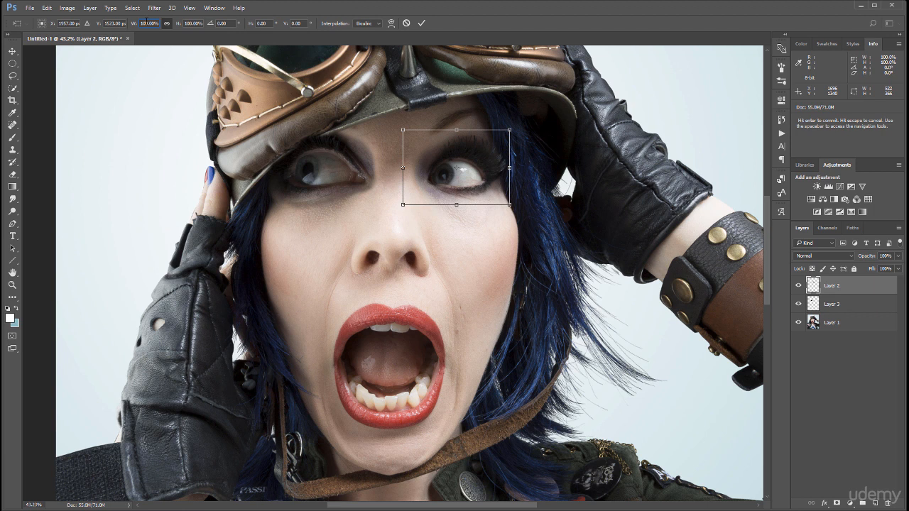
text(130)
key(Return)
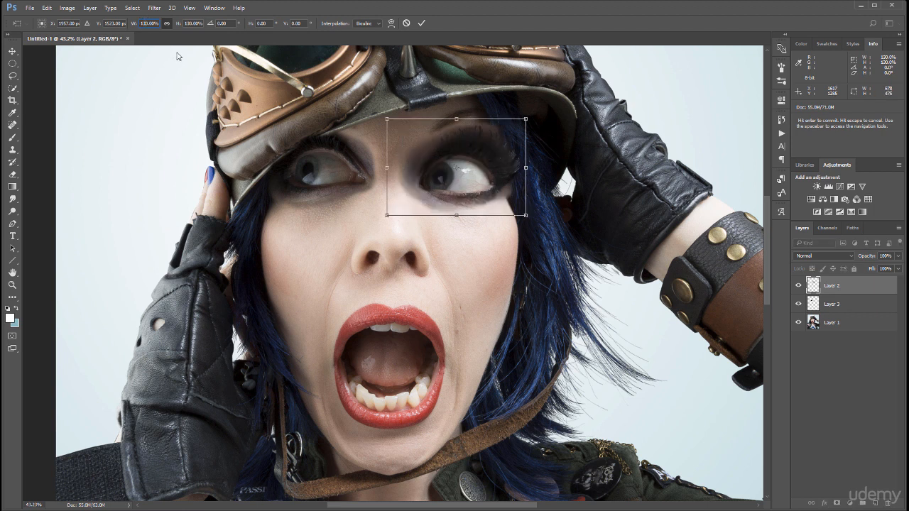
key(Return)
key(l)
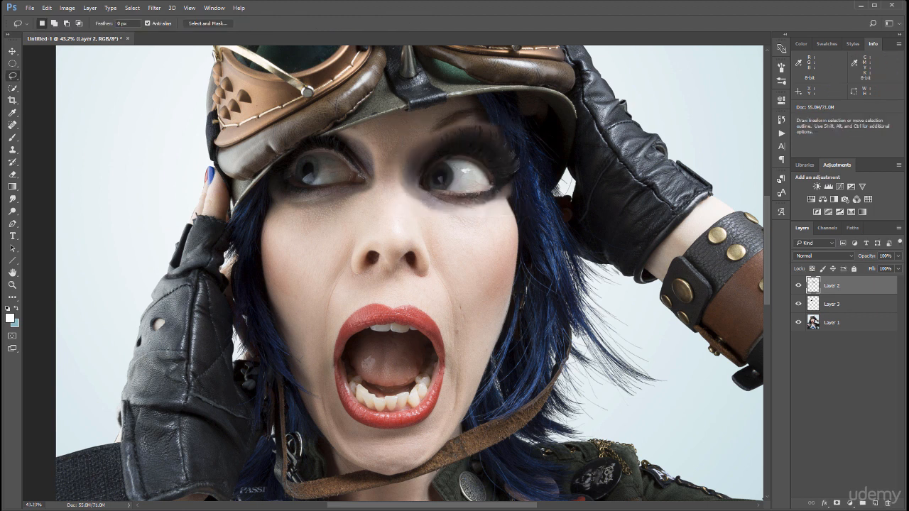
Step: Move the enlarged eyes on Layer 2 and Layer 3 slightly inward toward the bridge of the nose
key(v)
click(474, 149)
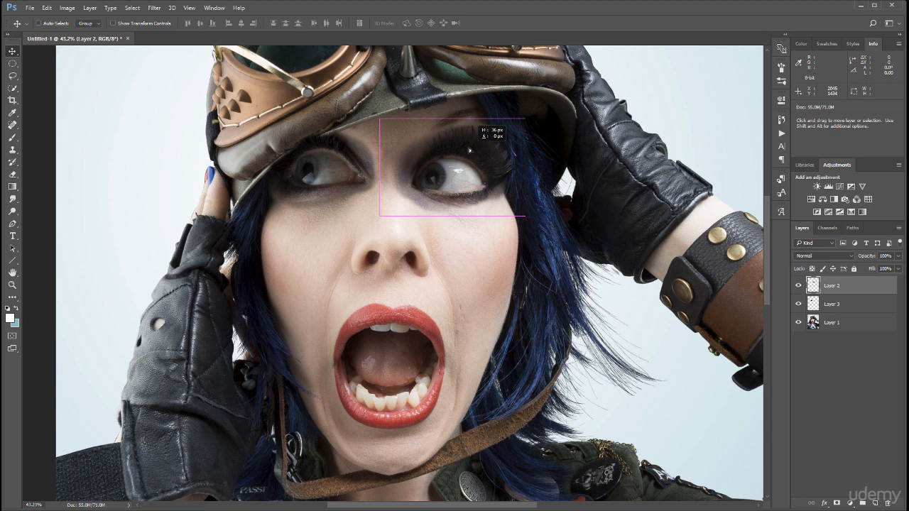
drag(475, 150, 466, 149)
click(834, 303)
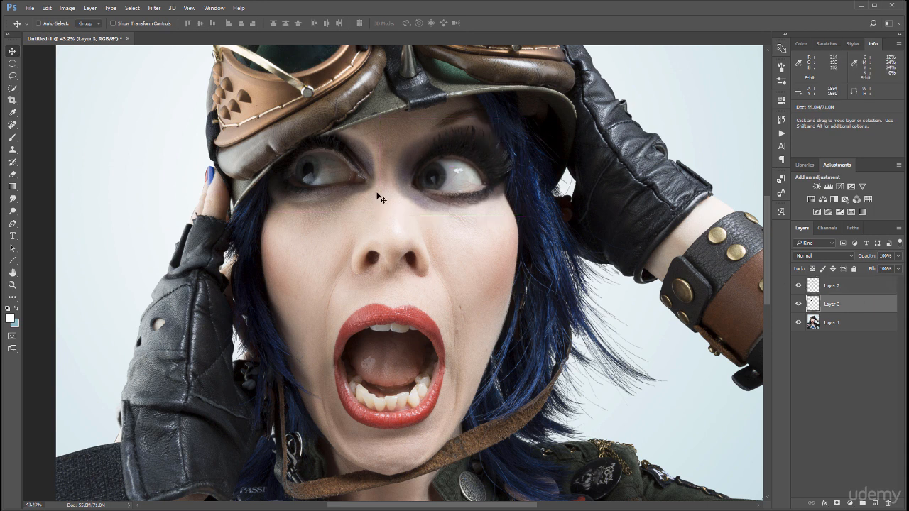
drag(332, 184, 347, 182)
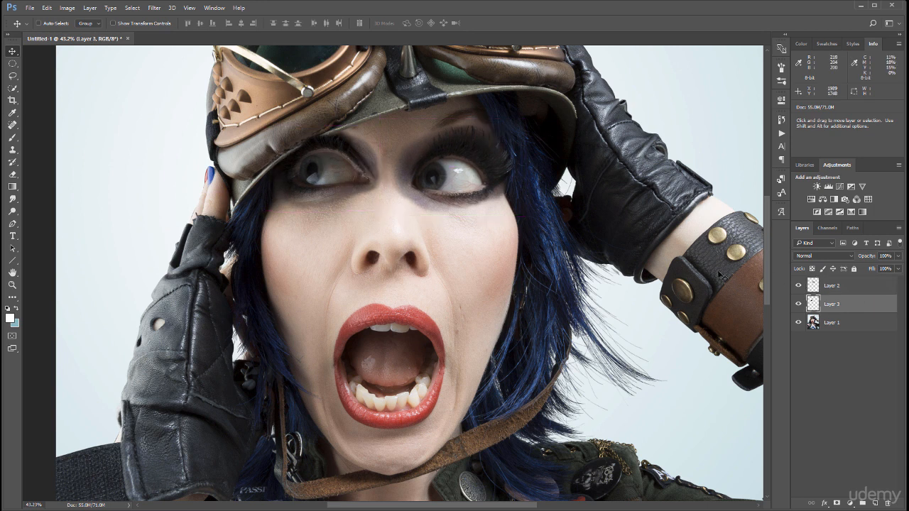
Step: Add a blank layer above Layer 3 and reduce the Brush tool's size to 150 px
click(873, 504)
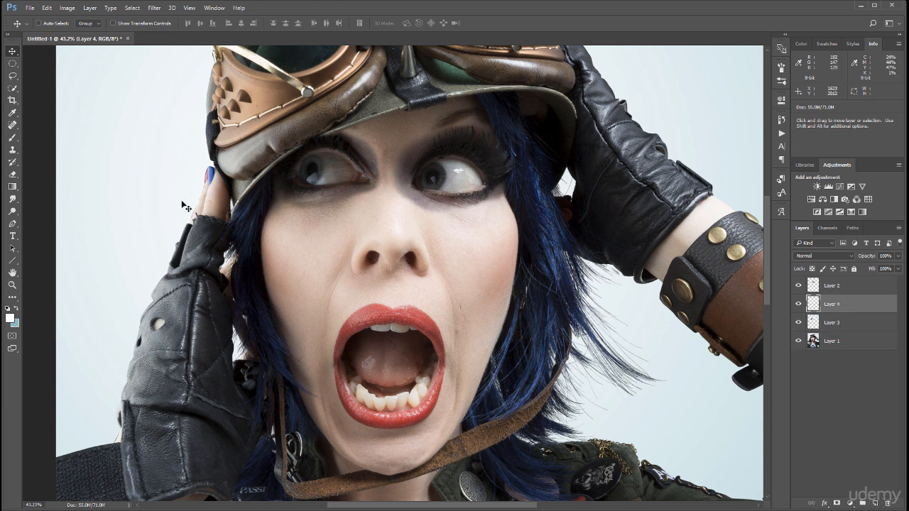
click(9, 139)
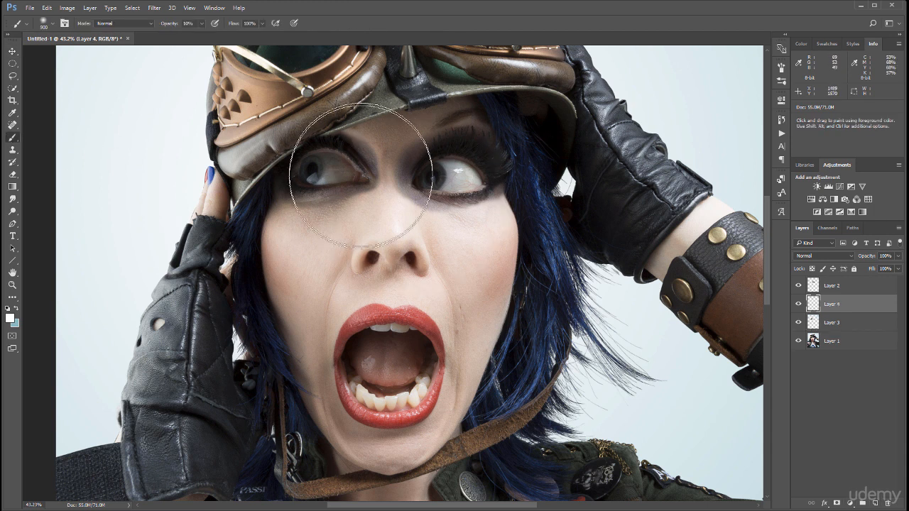
key(bracketleft)
key(bracketleft)
key(bracketleft)
key(bracketleft)
key(bracketleft)
key(bracketleft)
key(bracketleft)
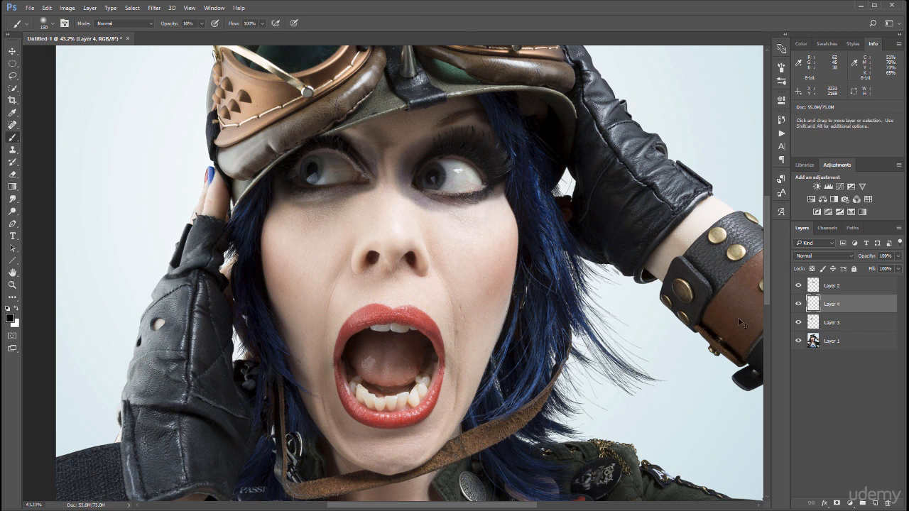
Step: Revert the brush strokes on Layer 4 to the New Layer history state and hide that layer
click(782, 121)
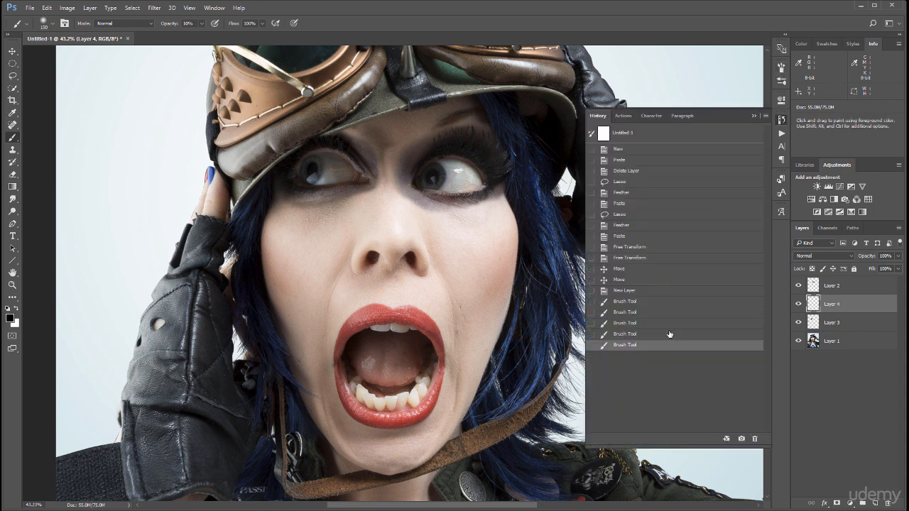
click(668, 293)
click(782, 121)
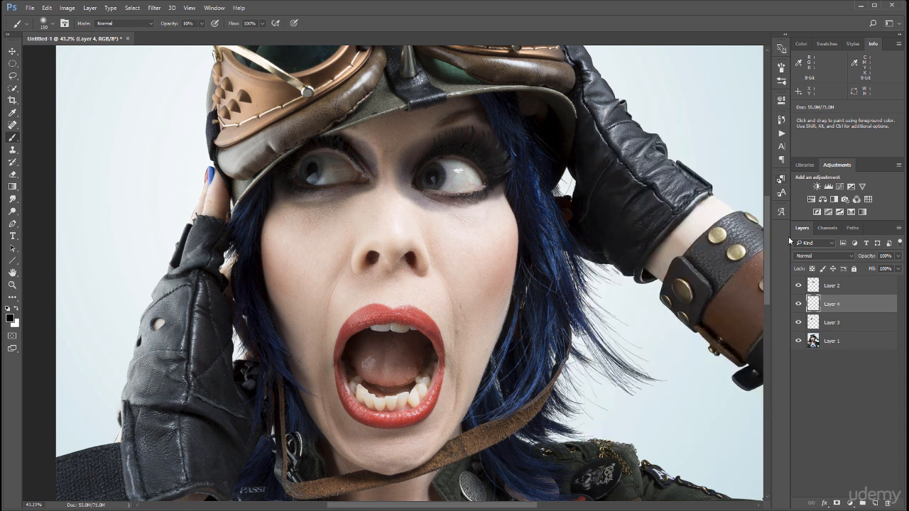
click(798, 304)
Step: Add a layer mask to Layer 3 and paint it black at 10% opacity beside and beneath the enlarged eye to blend its edges
click(845, 324)
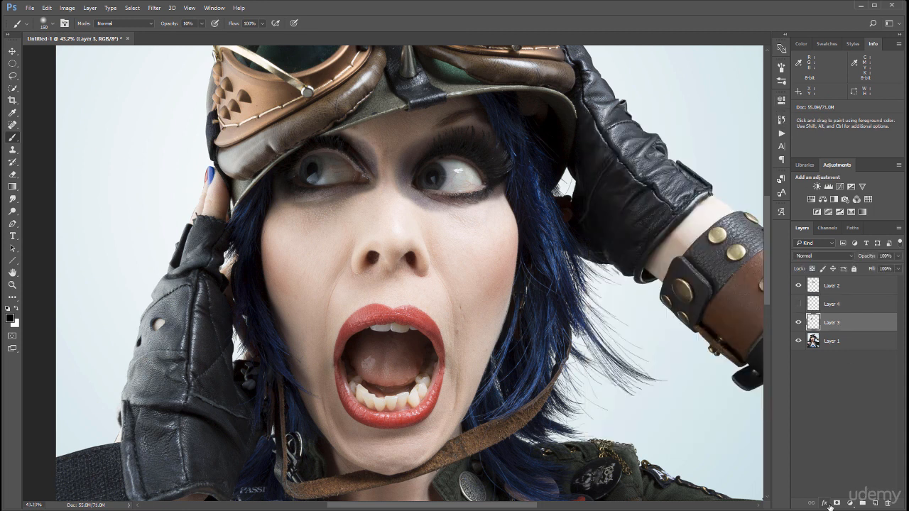
click(836, 503)
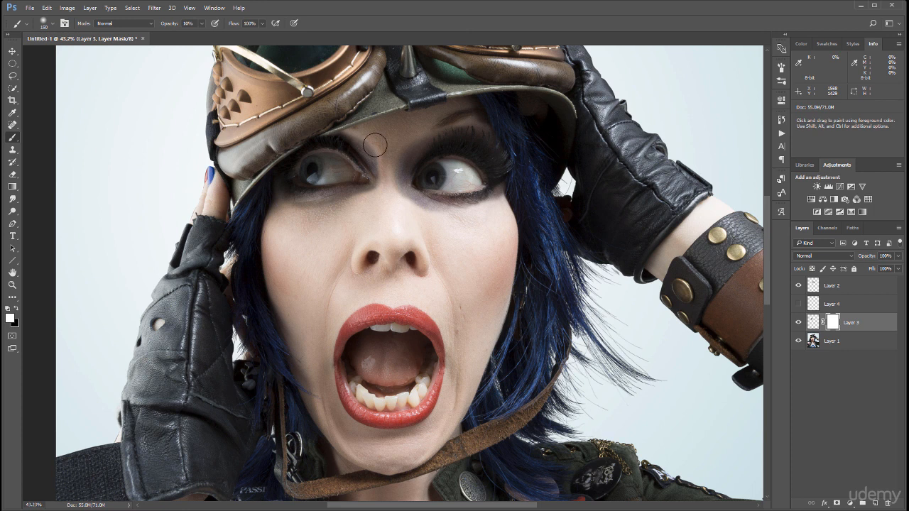
click(799, 323)
click(800, 323)
key(x)
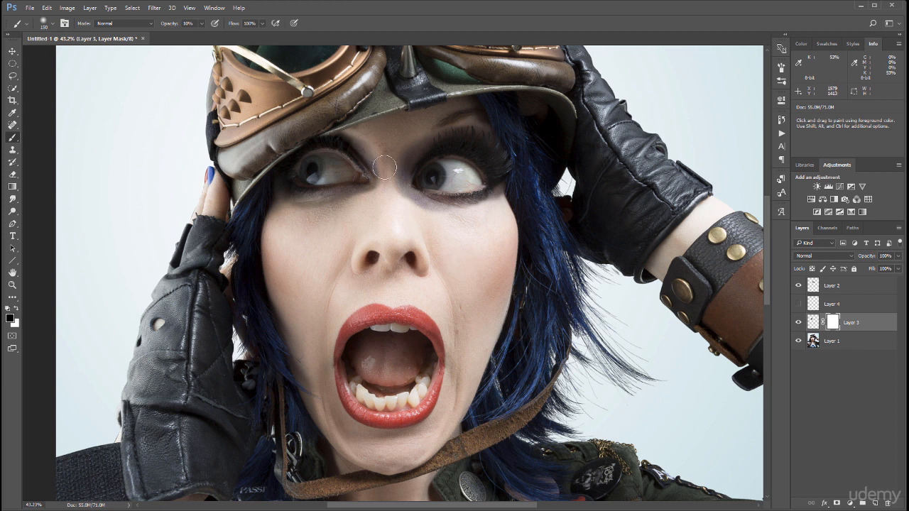
drag(388, 178, 381, 157)
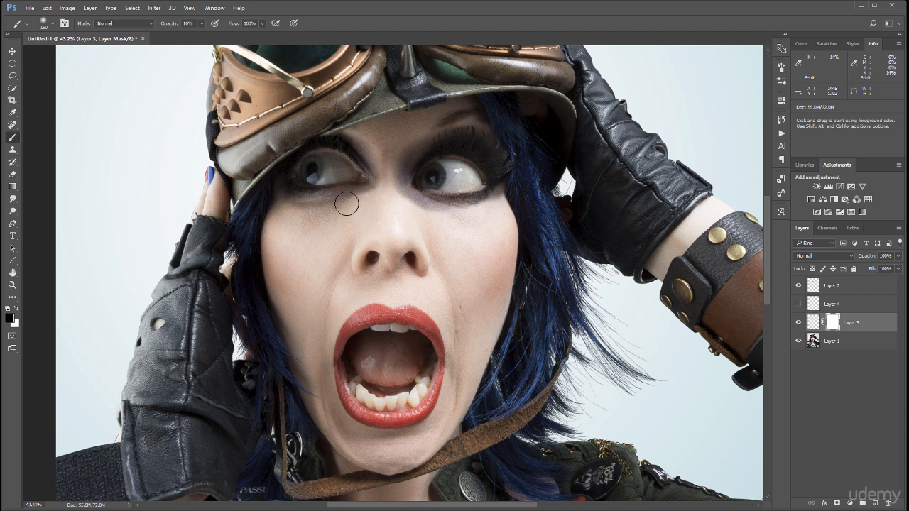
drag(348, 209, 293, 214)
drag(390, 150, 383, 160)
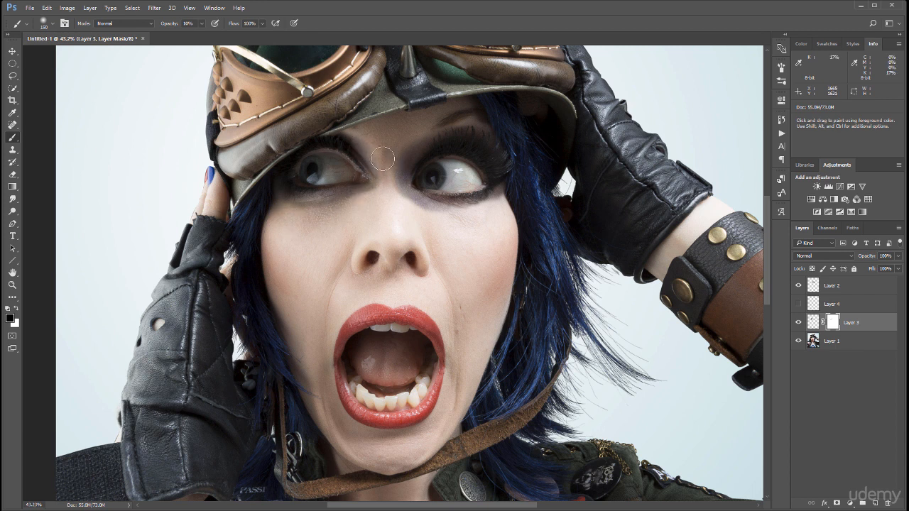
Step: Add a layer mask to Layer 2 and paint it black along the eye's inner edge beside the nose bridge
click(862, 292)
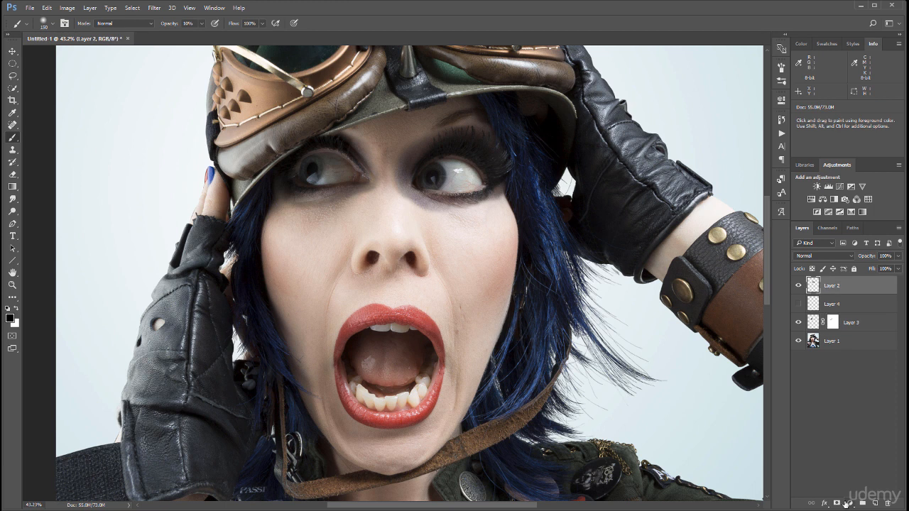
click(838, 503)
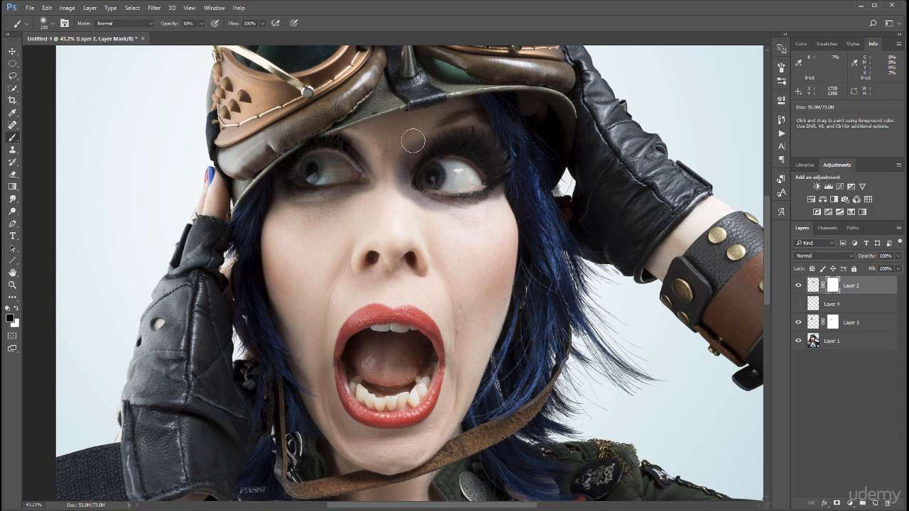
drag(394, 184, 401, 208)
mouse_move(393, 201)
mouse_down()
mouse_move(459, 213)
mouse_move(448, 209)
mouse_move(470, 221)
mouse_move(471, 213)
mouse_move(406, 213)
mouse_move(391, 191)
mouse_move(422, 213)
mouse_move(384, 184)
mouse_move(385, 146)
mouse_move(383, 175)
mouse_move(400, 157)
mouse_move(381, 181)
mouse_move(416, 125)
mouse_up()
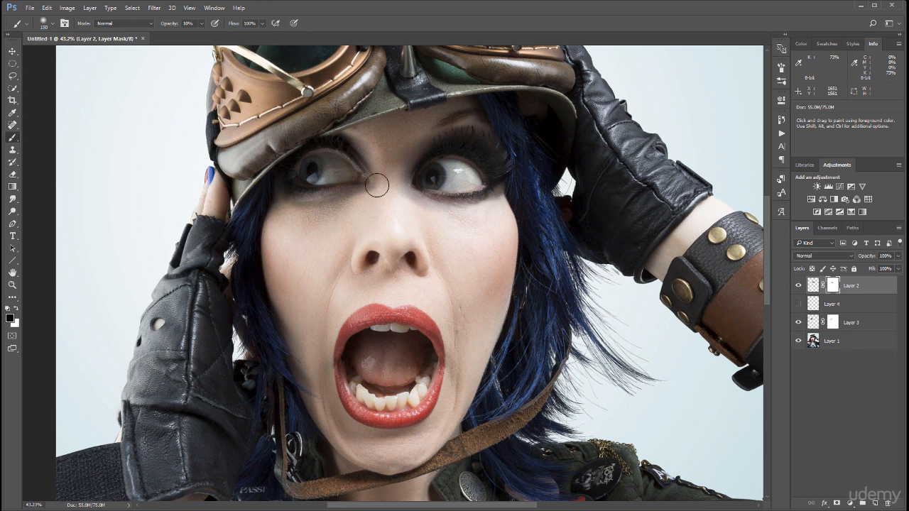
Step: Delete the unused Layer 4 and toggle Layer 3's visibility to compare the enlarged eye with the original
click(870, 305)
drag(877, 346, 889, 504)
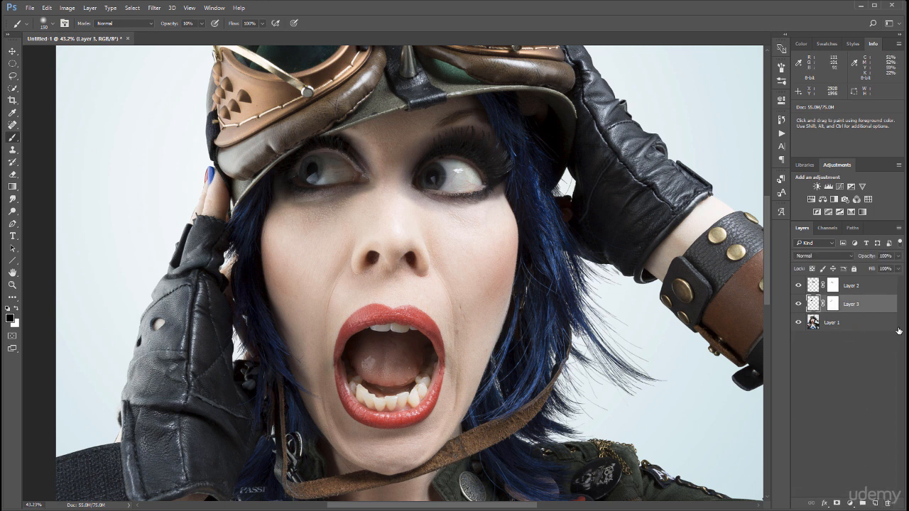
click(798, 305)
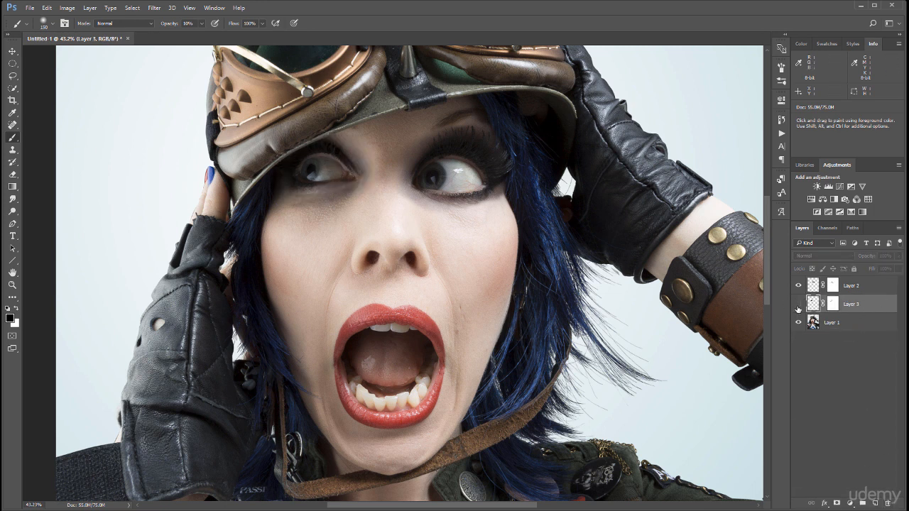
click(798, 305)
click(798, 305)
click(798, 305)
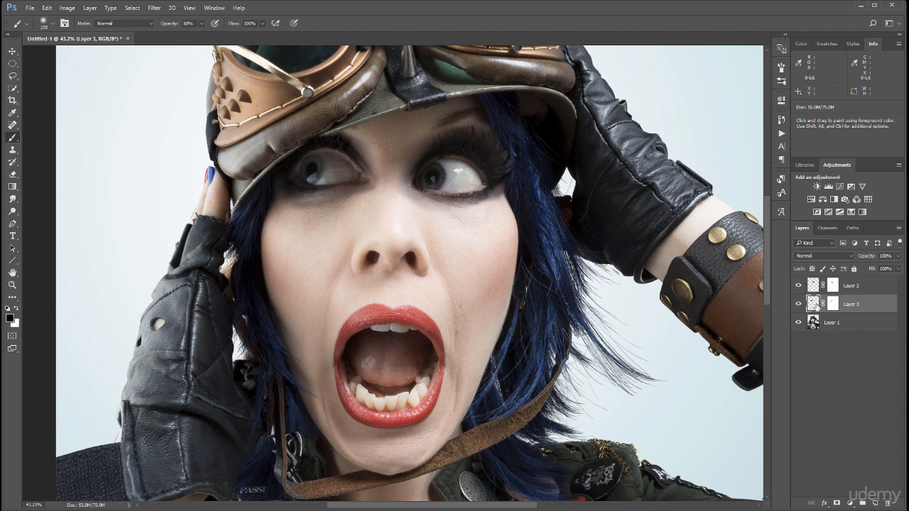
Step: Group Layer 2 and Layer 3, toggle the group's visibility to compare both eyes with the original, and activate the Move tool
click(832, 304)
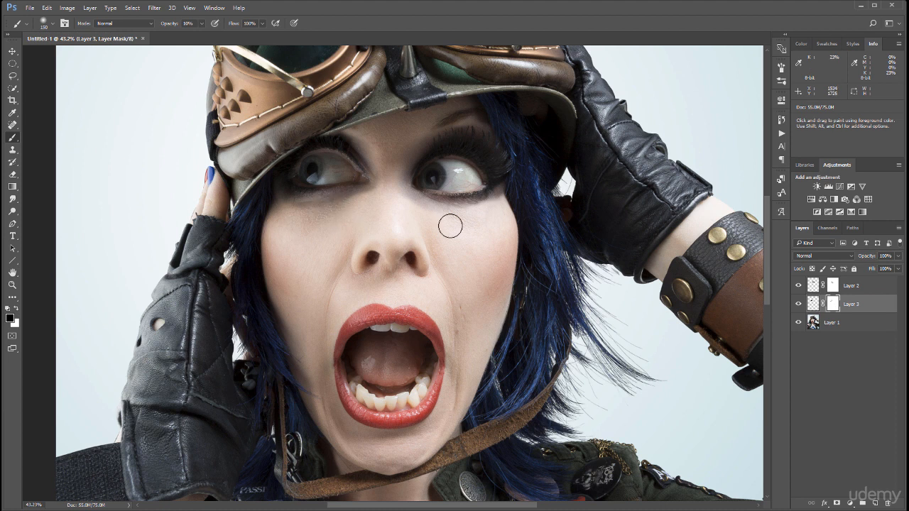
shift+click(872, 286)
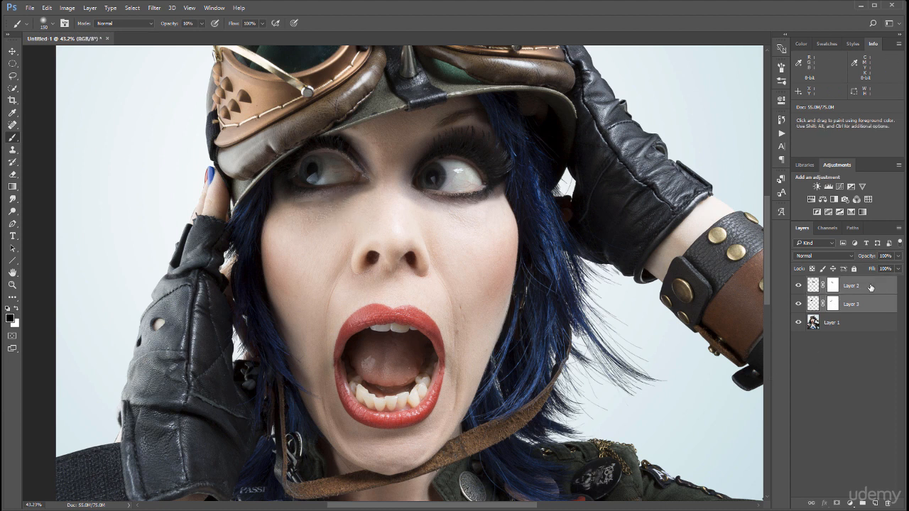
key(ctrl+g)
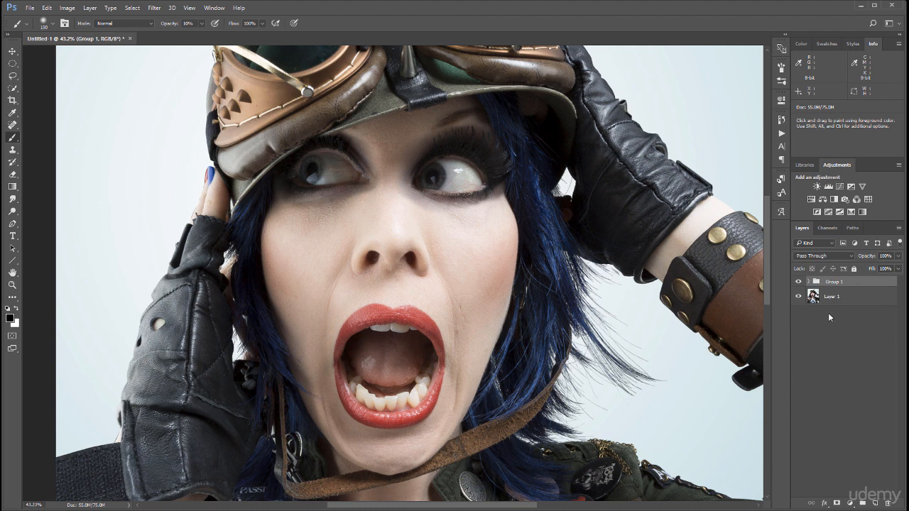
click(800, 281)
click(800, 282)
click(802, 281)
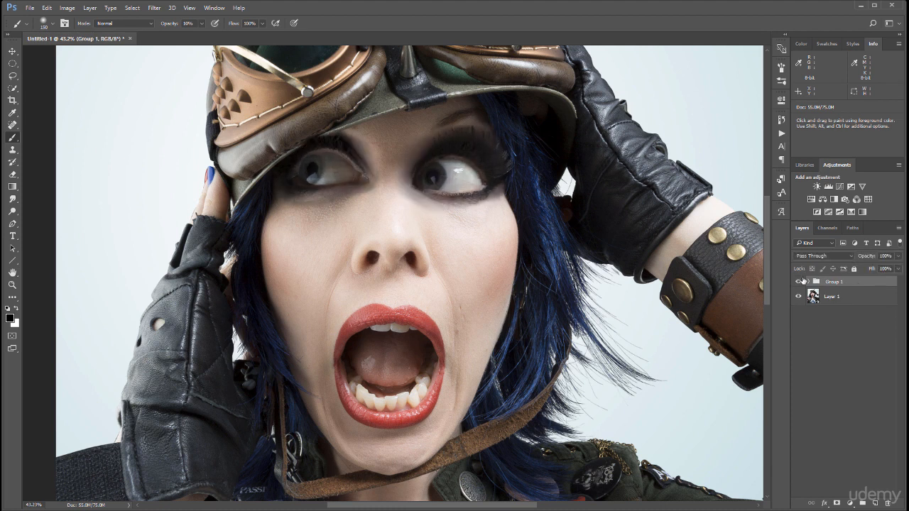
click(12, 52)
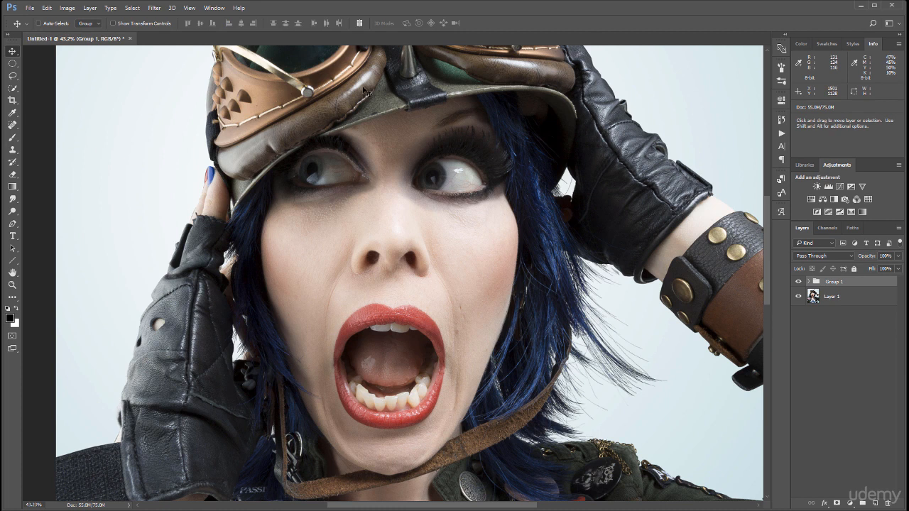
Step: Compare the enlarged eyes with the original by toggling Group 1's visibility, and delete the group
scroll(364, 90, down, 3)
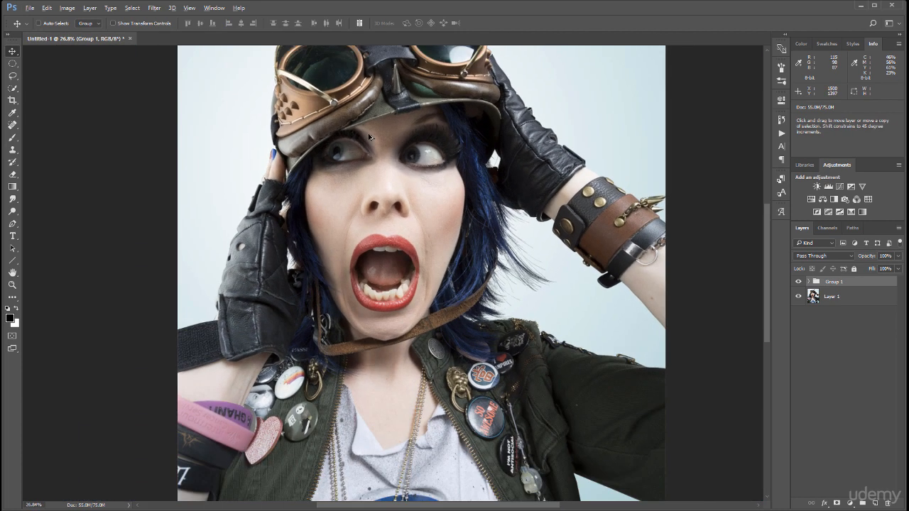
drag(434, 183, 476, 275)
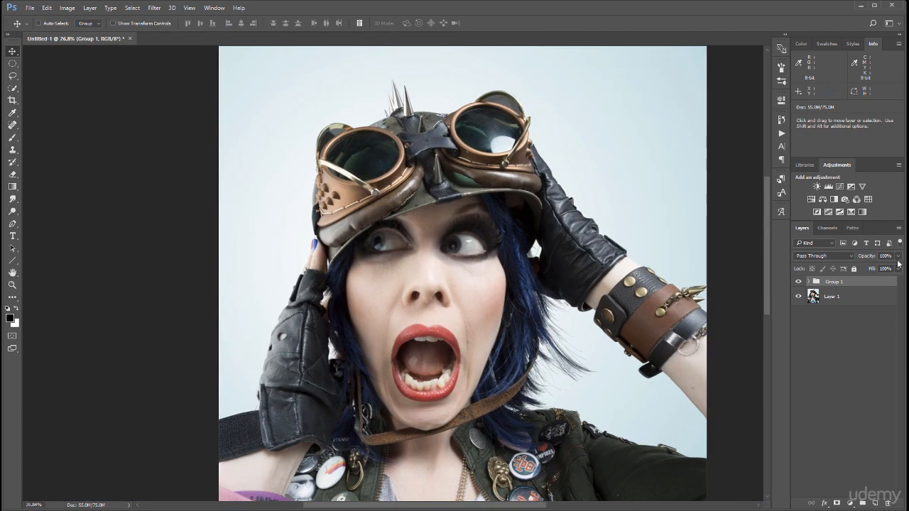
click(800, 283)
click(801, 282)
drag(864, 286, 887, 502)
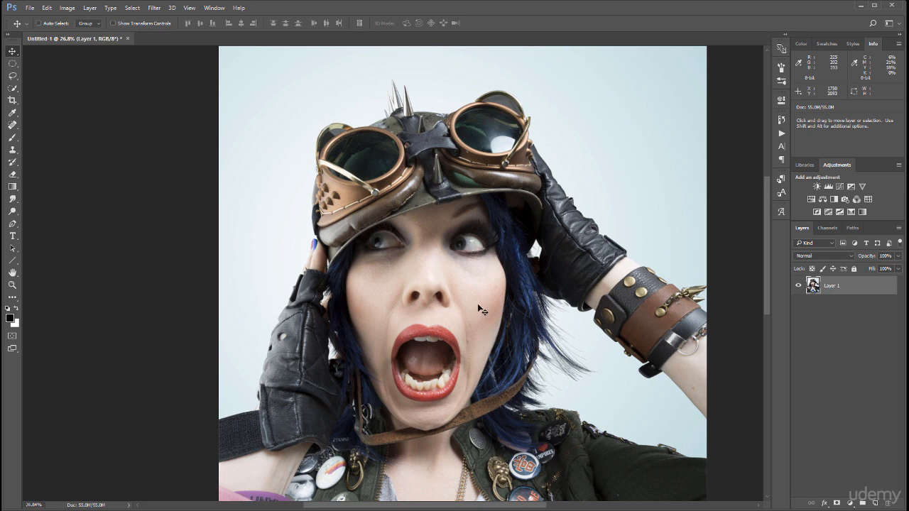
Step: Draw a freehand Lasso selection around the woman's nose, from the bridge between the eyes down to just below the nostrils
scroll(434, 269, down, 2)
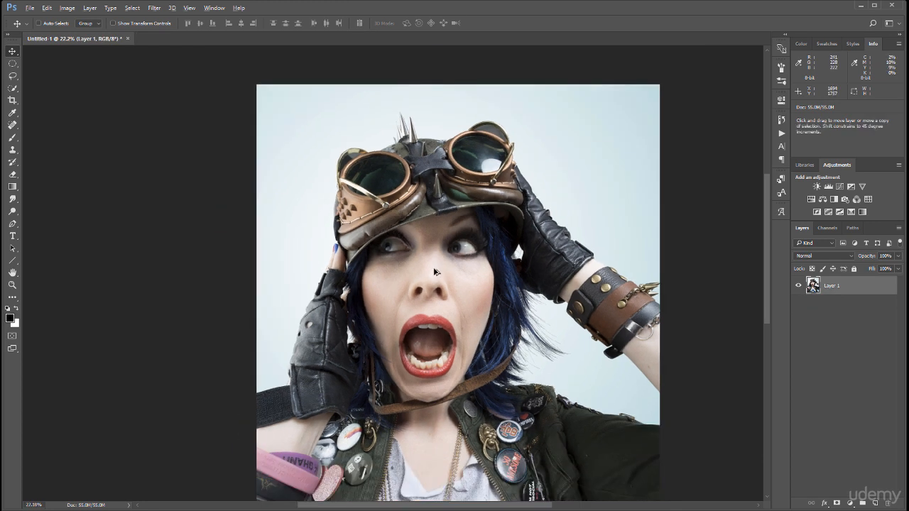
scroll(421, 294, up, 8)
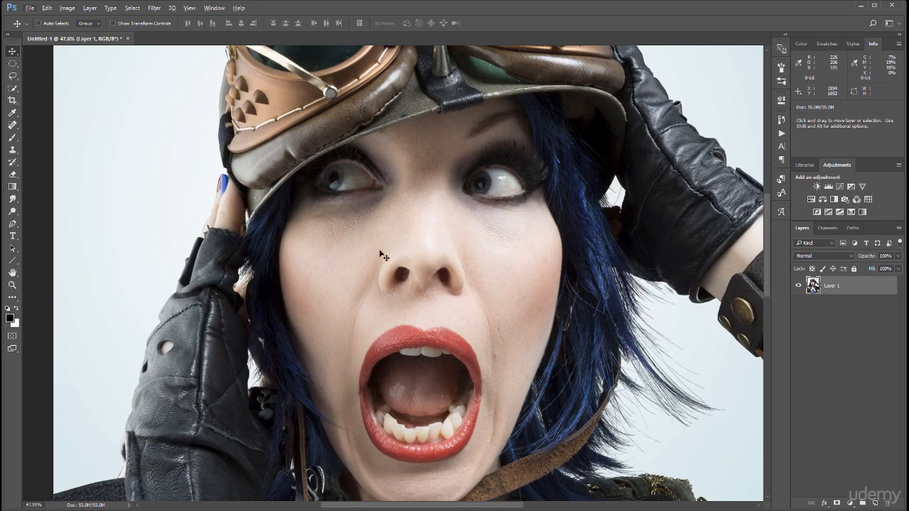
click(14, 77)
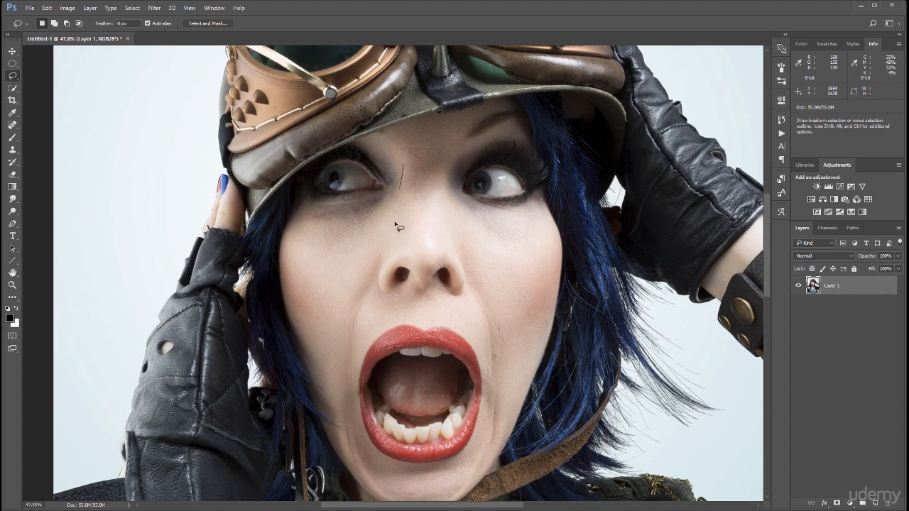
drag(396, 224, 381, 288)
mouse_move(397, 162)
mouse_down()
mouse_move(372, 288)
mouse_move(405, 306)
mouse_move(450, 306)
mouse_up()
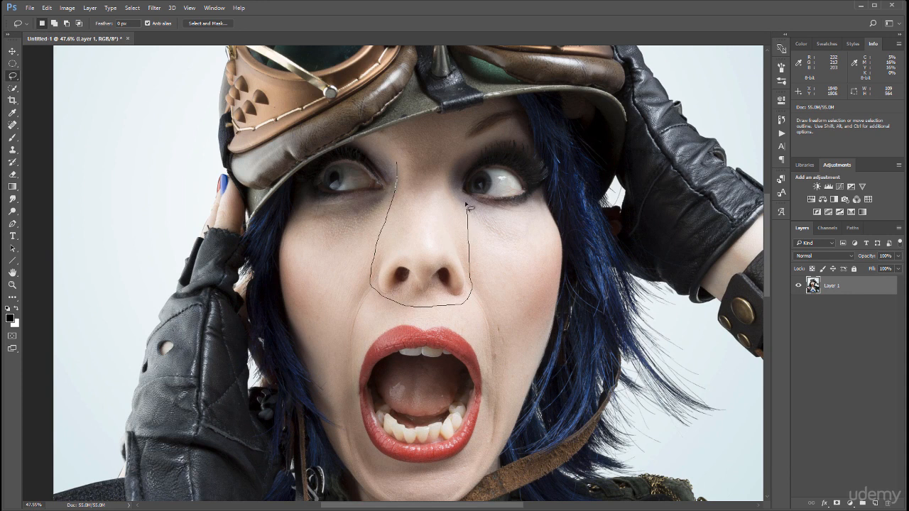
drag(400, 158, 399, 153)
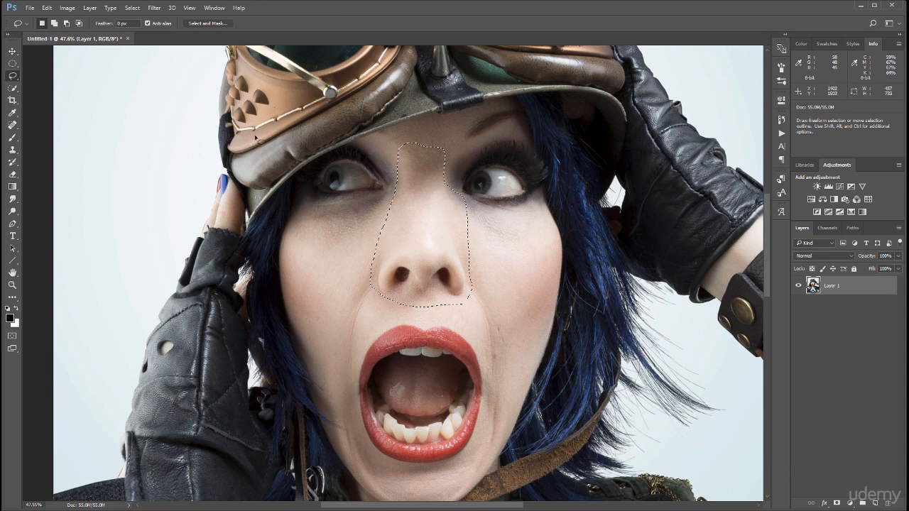
Step: Feather the nose selection by 8 pixels and copy it to a new layer
click(132, 8)
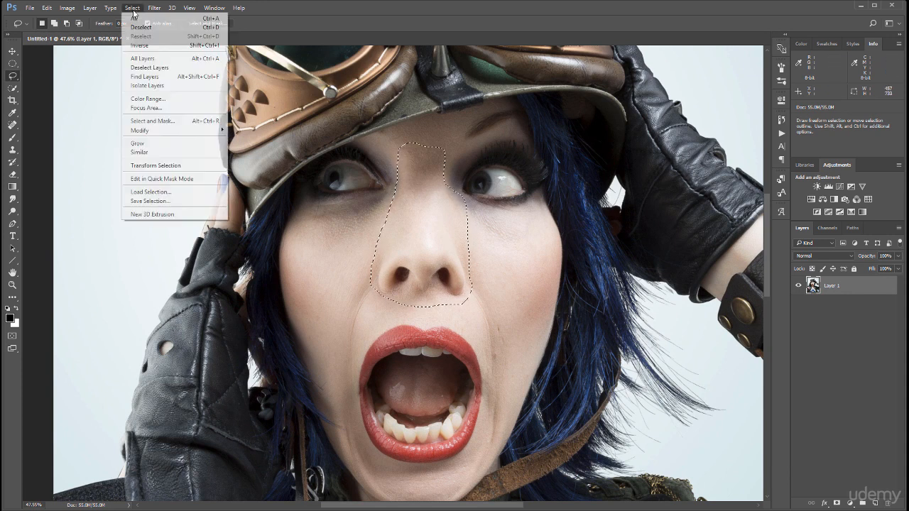
mouse_move(191, 135)
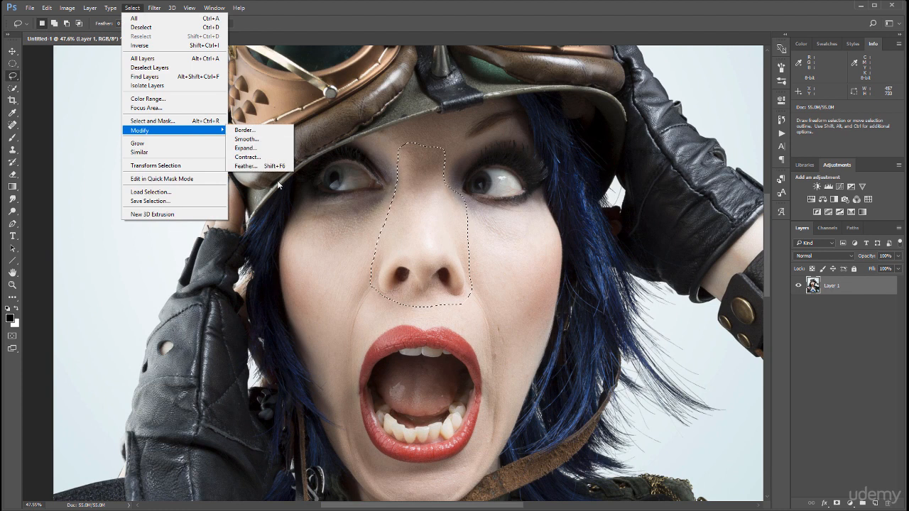
click(256, 167)
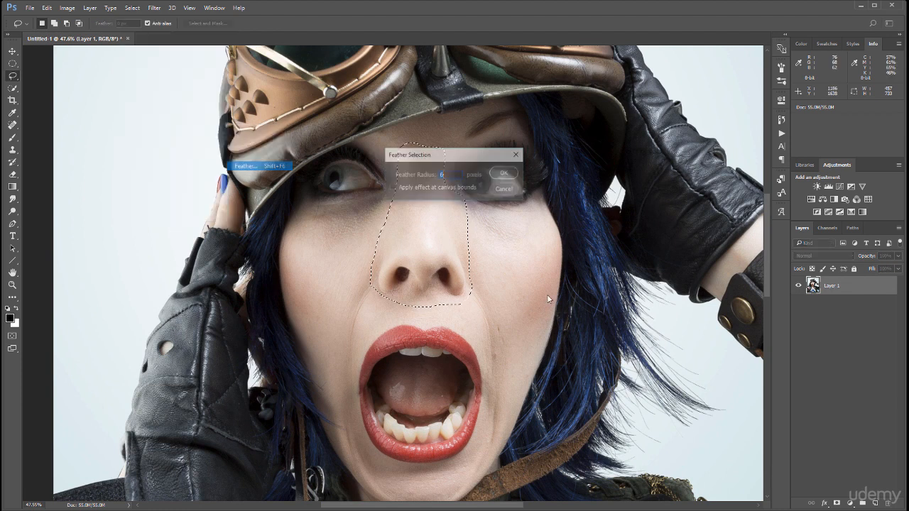
text(8)
click(504, 175)
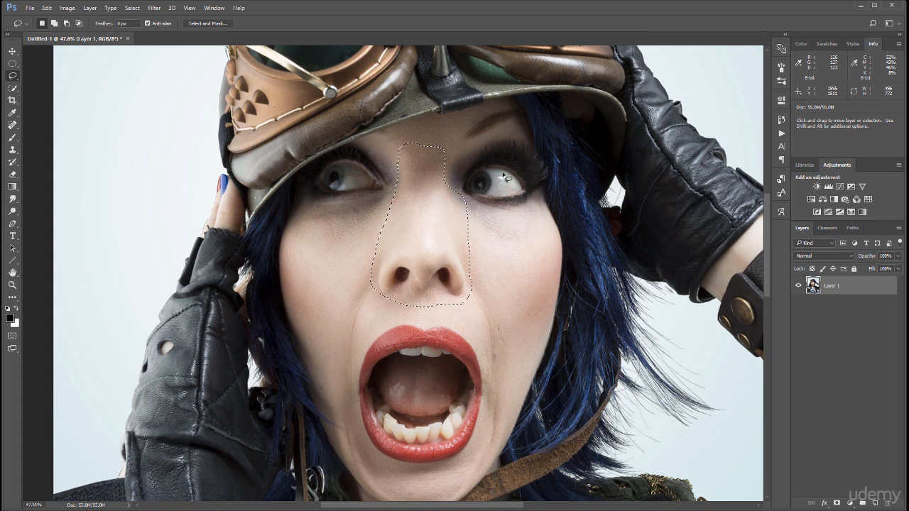
key(ctrl+j)
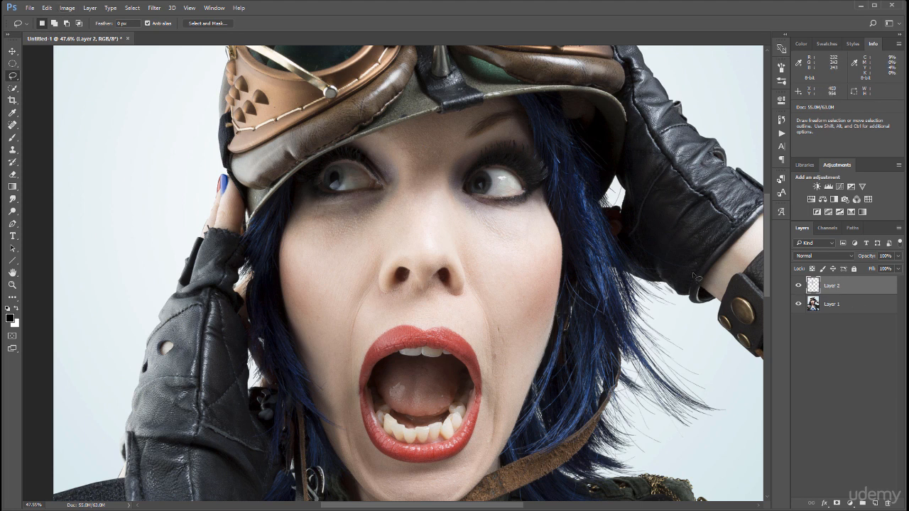
Step: Hide Layer 2 with the nose copy and add a new empty layer directly above Layer 1
click(803, 299)
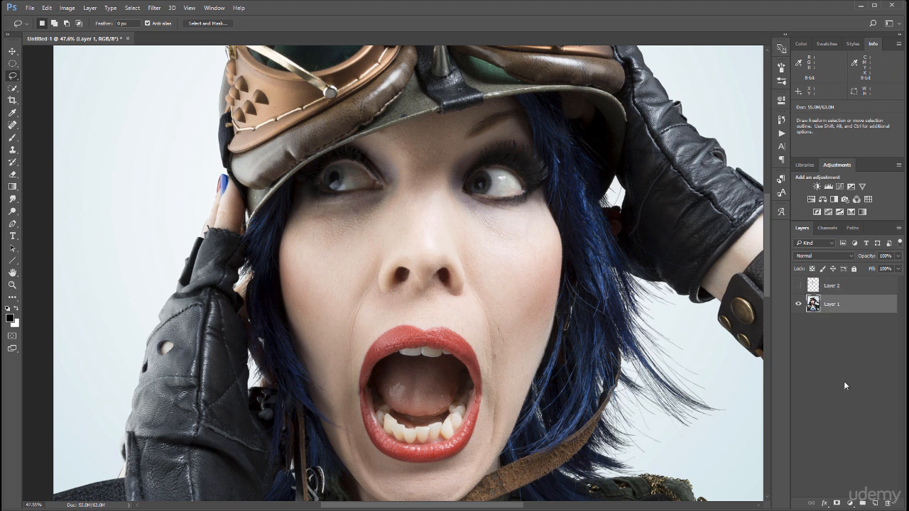
click(875, 504)
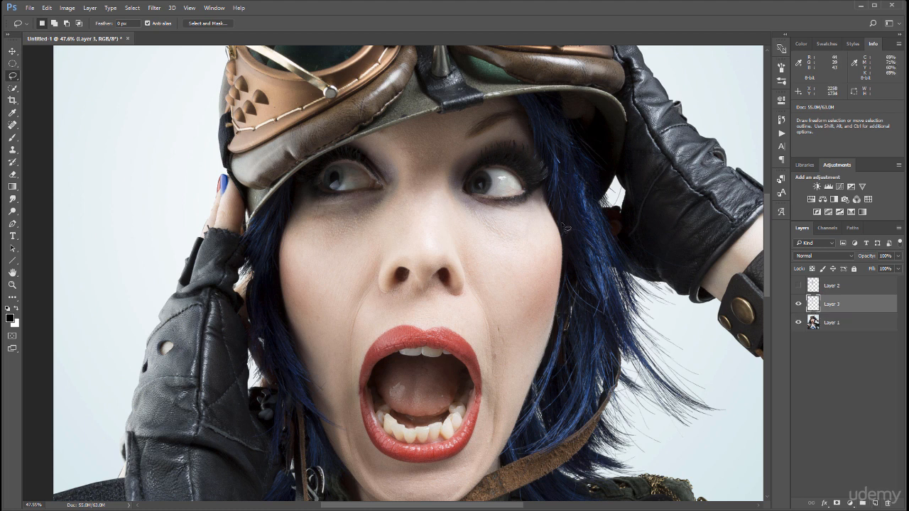
Step: Clone cheek skin over the nose bridge and the nostril nearest the gloved hand with a 125 px Clone Stamp on Layer 3
click(13, 150)
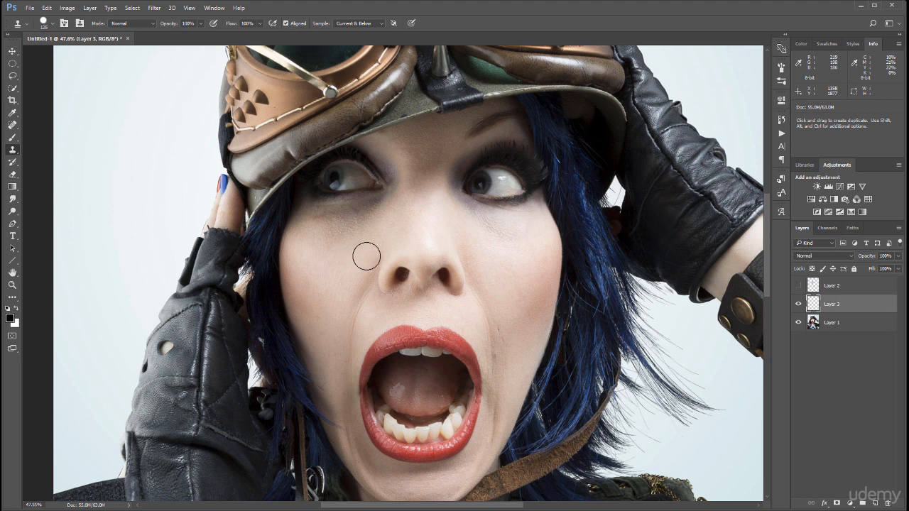
alt+click(342, 269)
drag(387, 265, 420, 225)
alt+click(368, 252)
mouse_move(377, 262)
mouse_down()
mouse_move(400, 233)
mouse_move(396, 254)
mouse_up()
Step: Switch the Clone Stamp to a soft 55 px brush and clone skin over the hard patch edges and remaining traces of the covered nostril
right_click(358, 260)
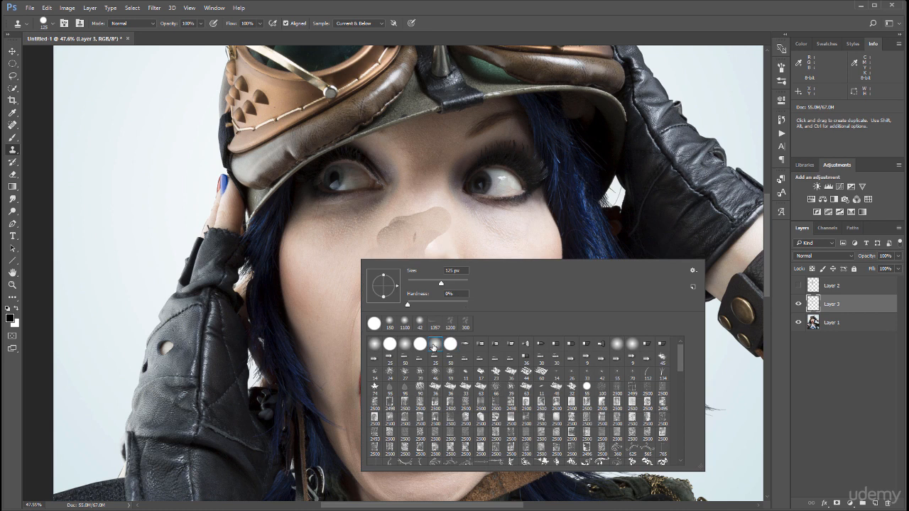
click(351, 257)
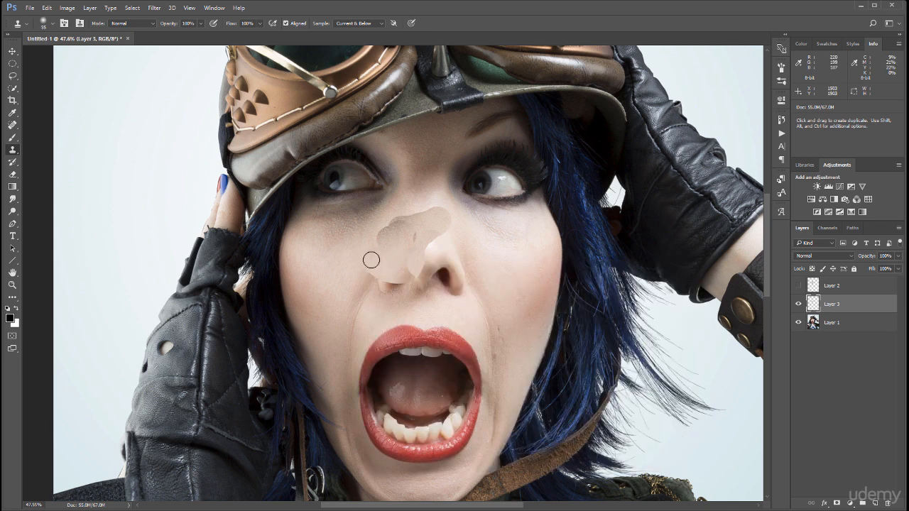
alt+click(393, 231)
drag(389, 234, 396, 215)
mouse_move(369, 266)
mouse_down()
mouse_move(382, 284)
mouse_move(415, 260)
mouse_move(385, 283)
mouse_move(410, 273)
mouse_up()
alt+click(366, 263)
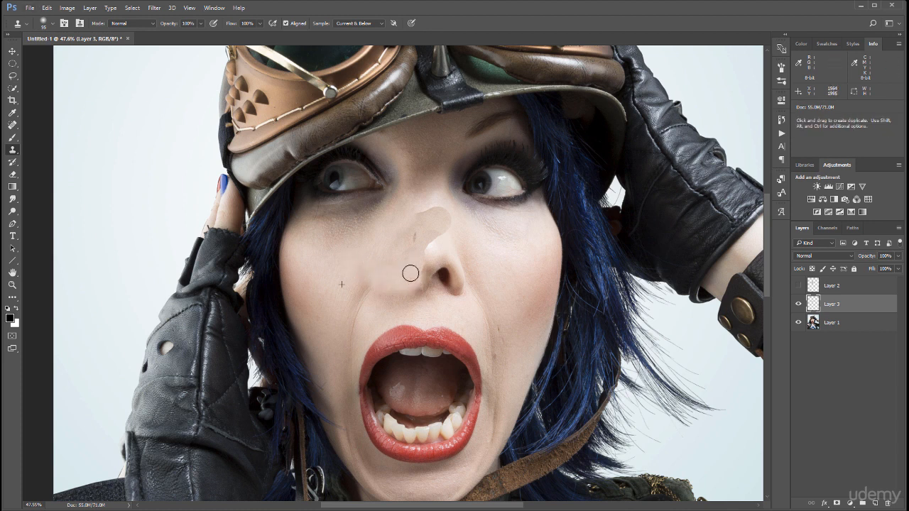
Step: Clone skin from above the upper lip and the other cheek over the remaining nostril and that side of the nose
alt+click(431, 304)
mouse_move(431, 303)
mouse_down()
mouse_move(422, 299)
mouse_move(444, 311)
mouse_move(433, 309)
mouse_up()
alt+click(428, 309)
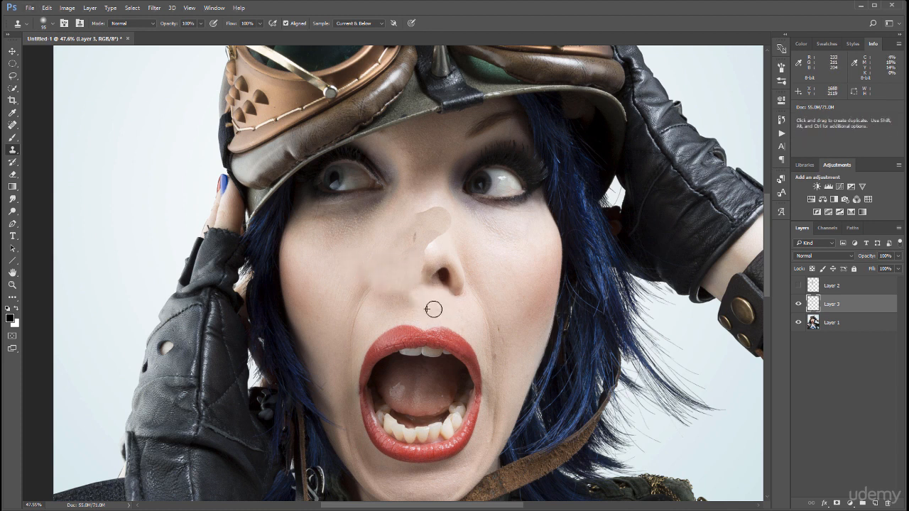
alt+click(438, 308)
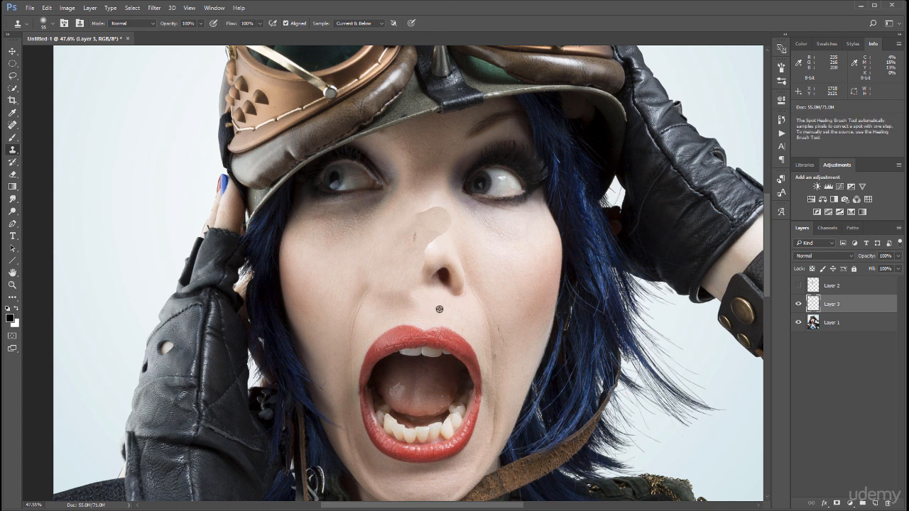
mouse_move(393, 296)
mouse_down()
mouse_move(433, 273)
mouse_move(428, 264)
mouse_move(439, 266)
mouse_move(434, 293)
mouse_move(448, 276)
mouse_move(457, 288)
mouse_move(437, 277)
mouse_move(454, 292)
mouse_move(397, 286)
mouse_move(434, 289)
mouse_move(439, 264)
mouse_move(457, 270)
mouse_move(475, 253)
mouse_up()
alt+click(426, 299)
alt+click(429, 296)
alt+click(414, 301)
alt+click(433, 300)
alt+click(499, 268)
drag(457, 222, 457, 228)
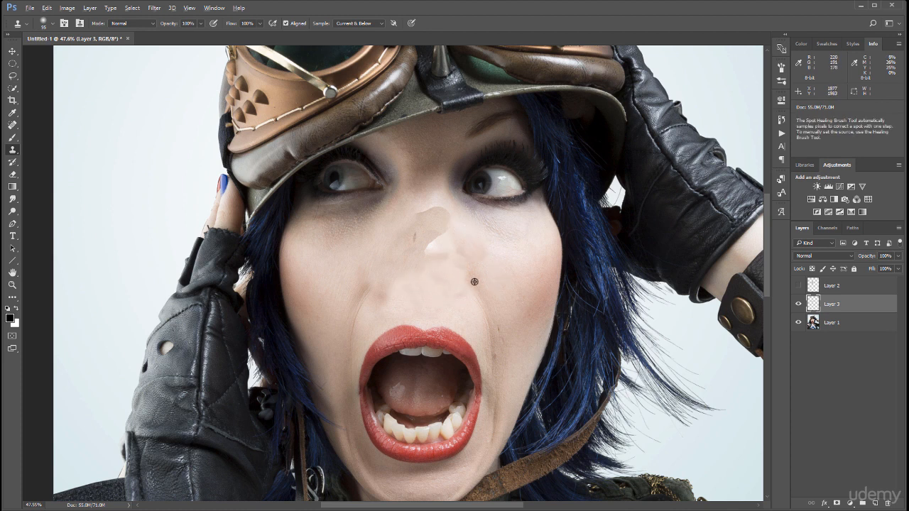
Step: Clone neighbouring cheek skin over the leftover patch edges on the nose bridge and the fold beside the removed nose
alt+click(479, 240)
drag(451, 222, 442, 224)
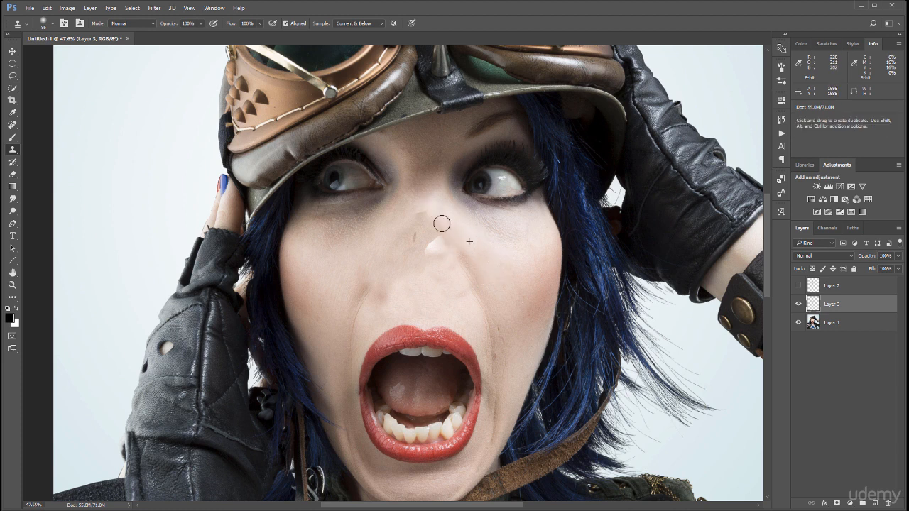
alt+click(330, 277)
drag(367, 271, 349, 286)
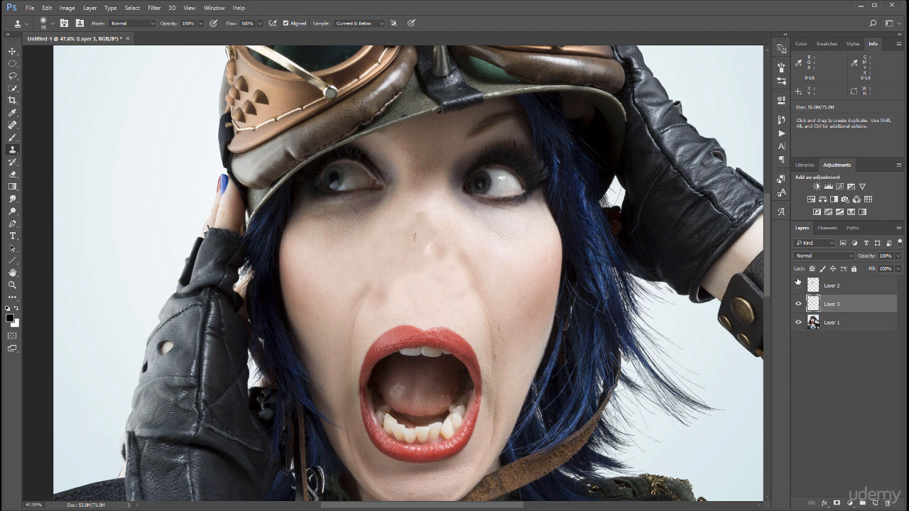
Step: Show Layer 2, scale the nose copy down to about 63% with Free Transform, and center it over the cloned skin
click(798, 285)
click(866, 287)
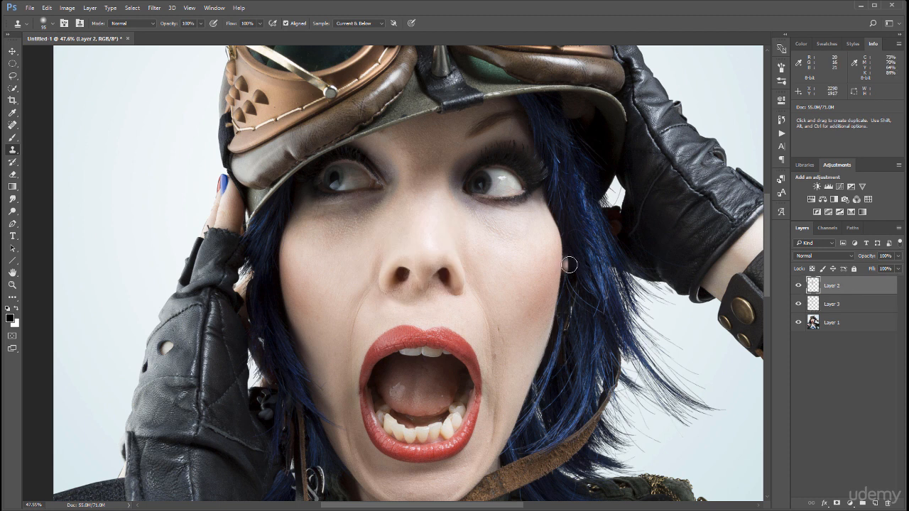
key(ctrl+t)
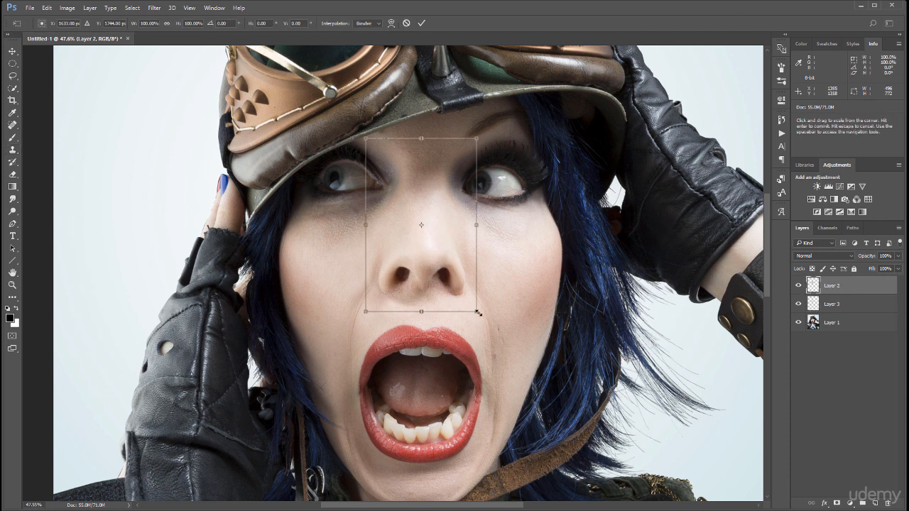
drag(478, 313, 461, 277)
mouse_move(412, 206)
mouse_down()
mouse_move(434, 213)
mouse_move(421, 217)
mouse_up()
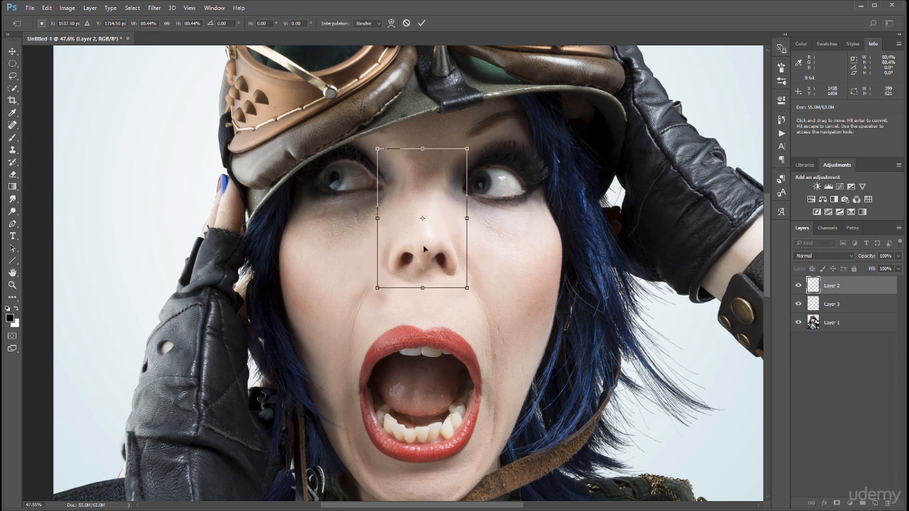
drag(377, 288, 394, 254)
drag(426, 193, 414, 211)
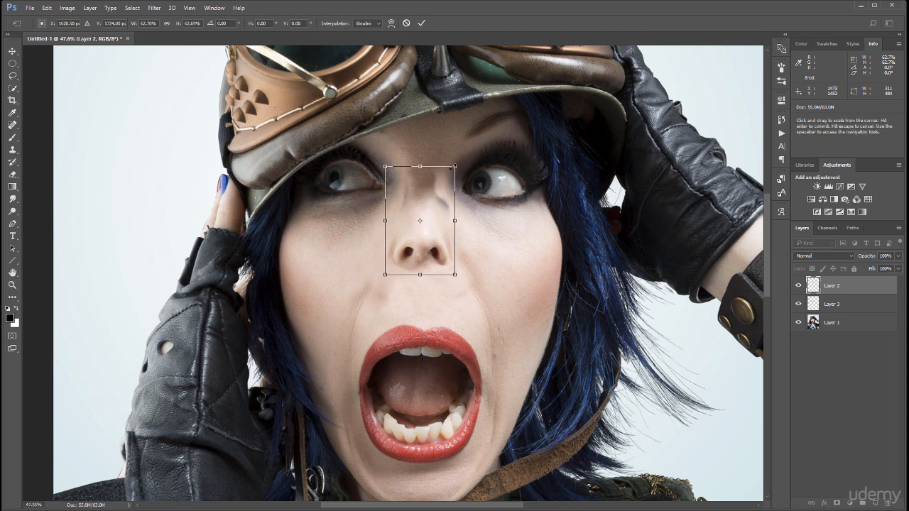
key(Return)
Step: Add a layer mask to Layer 2 and set the painting opacity to 10%
key(s)
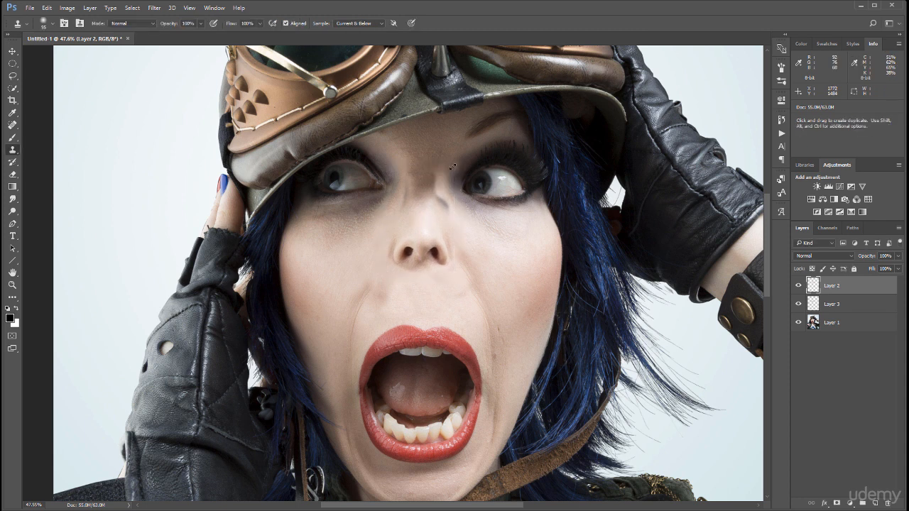
click(837, 503)
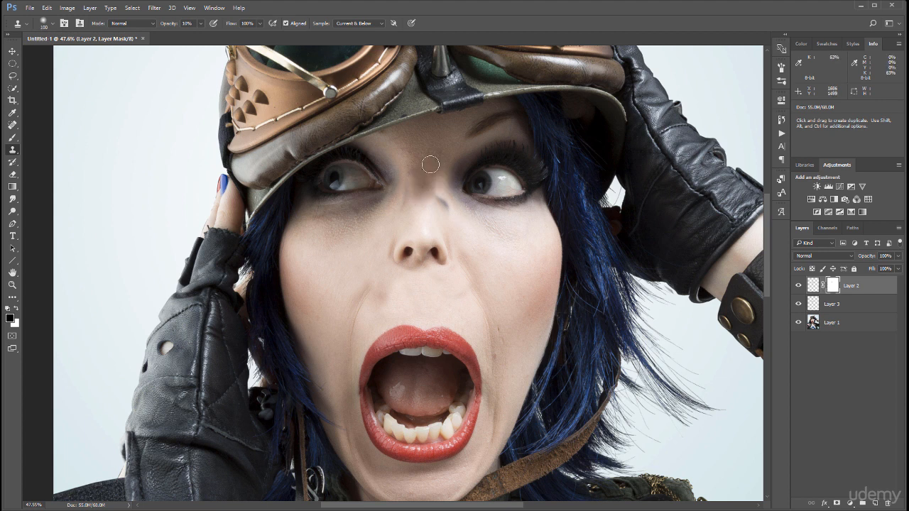
Step: Try to blend the small nose's bridge on the mask with a 175 px Clone Stamp, and undo the strokes
key(])
key(])
key(])
key(])
drag(432, 169, 442, 195)
key(ctrl+z)
key(ctrl+z)
key(ctrl+z)
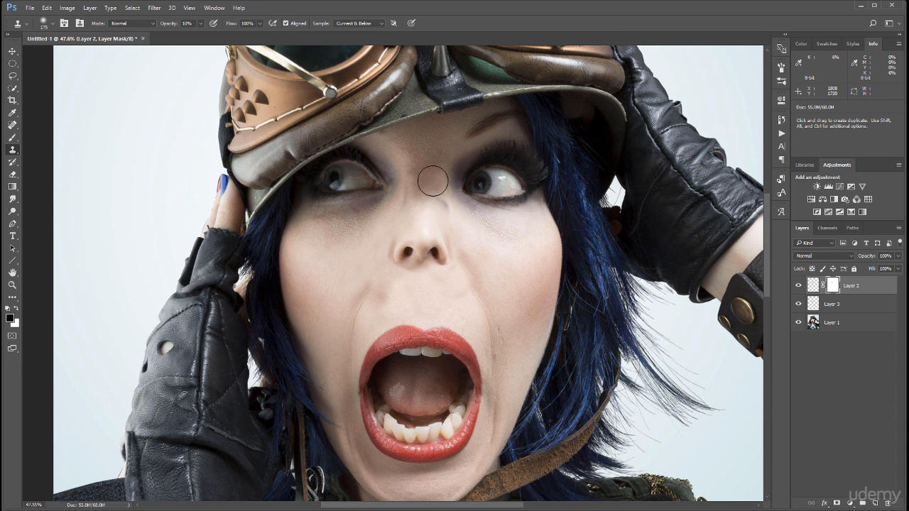
Step: Blend the small nose's bridge into the surrounding skin by painting black on Layer 2's mask with a 150 px Brush at 10% opacity
click(798, 286)
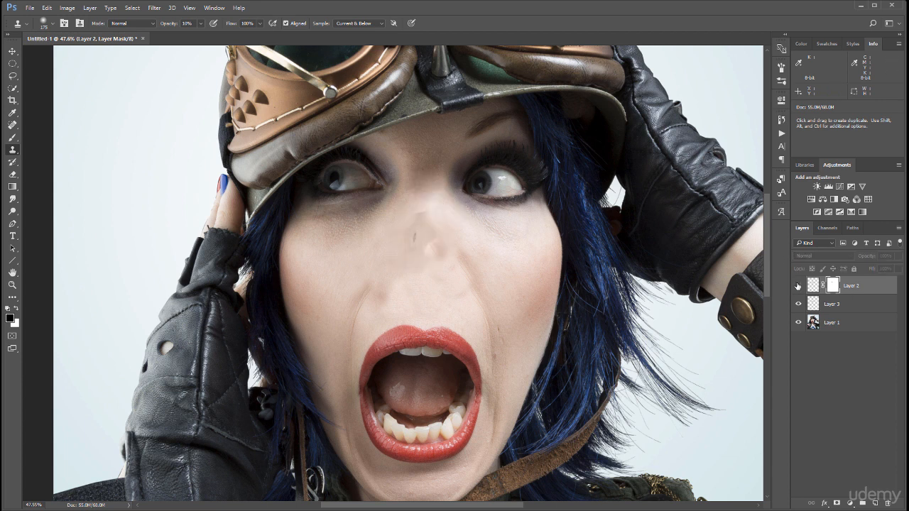
click(797, 286)
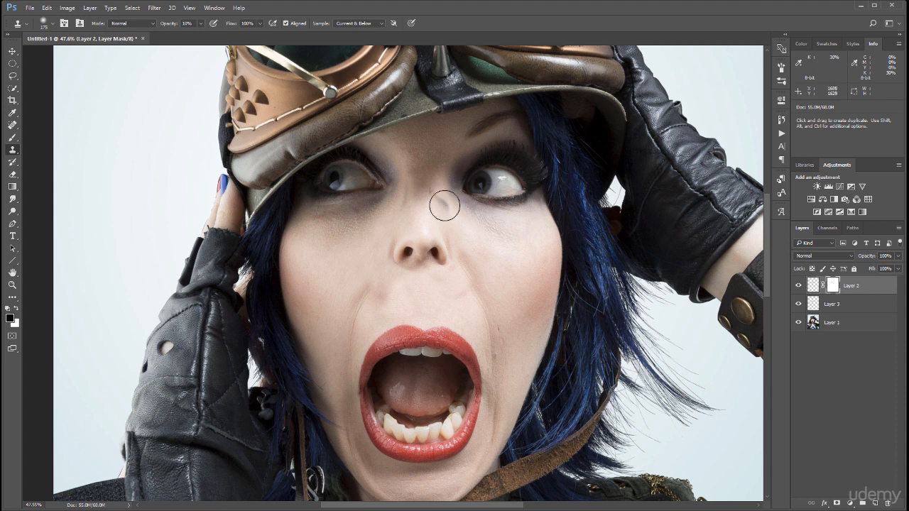
mouse_move(444, 203)
mouse_down()
mouse_move(421, 203)
mouse_move(401, 214)
mouse_move(402, 184)
mouse_move(360, 226)
mouse_move(422, 169)
mouse_move(396, 186)
mouse_move(397, 165)
mouse_move(384, 206)
mouse_up()
alt+click(361, 216)
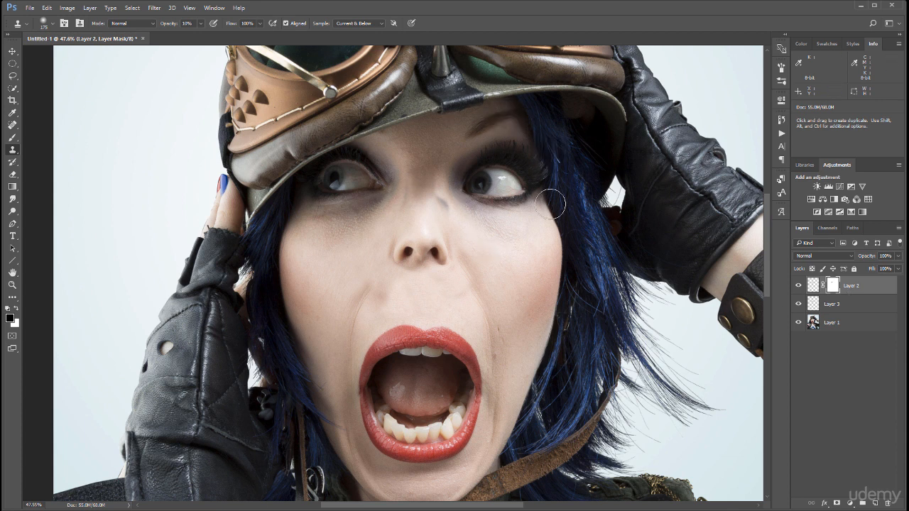
click(12, 137)
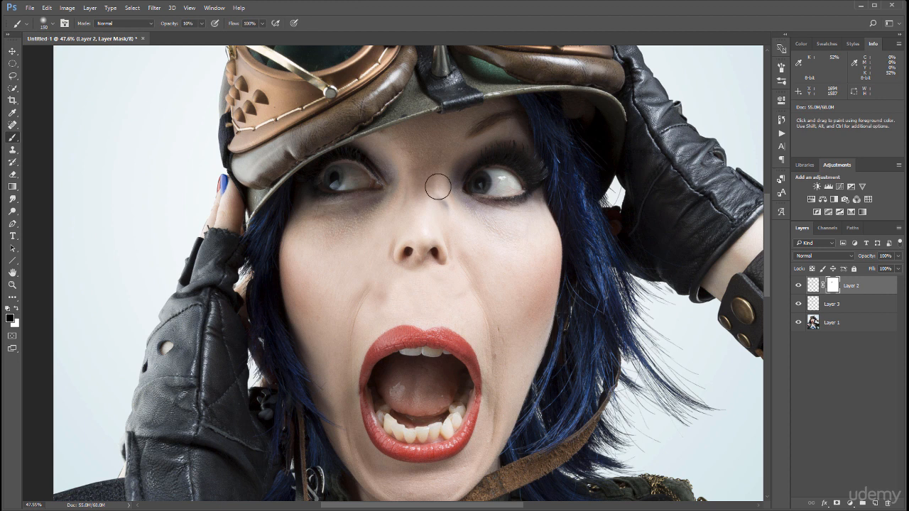
mouse_move(432, 193)
mouse_down()
mouse_move(446, 205)
mouse_move(434, 178)
mouse_move(448, 198)
mouse_move(408, 179)
mouse_move(384, 196)
mouse_move(415, 188)
mouse_up()
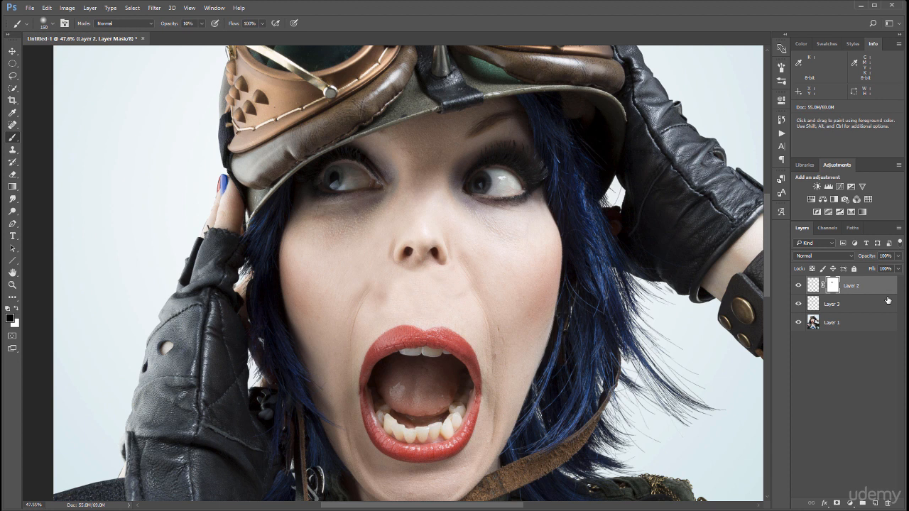
Step: Hide Layer 2 and clone clean skin on Layer 3 over the removed nose's side and the fold above the lip at 50% opacity
click(841, 303)
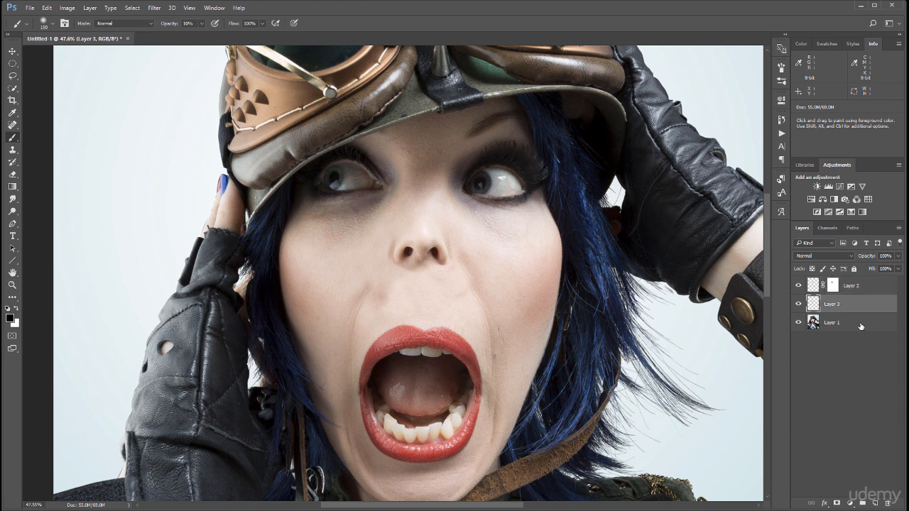
click(801, 286)
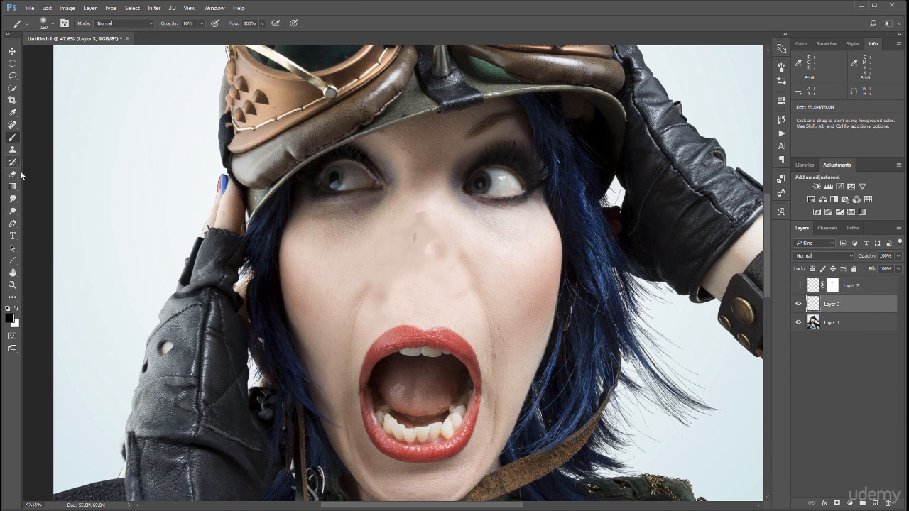
click(12, 150)
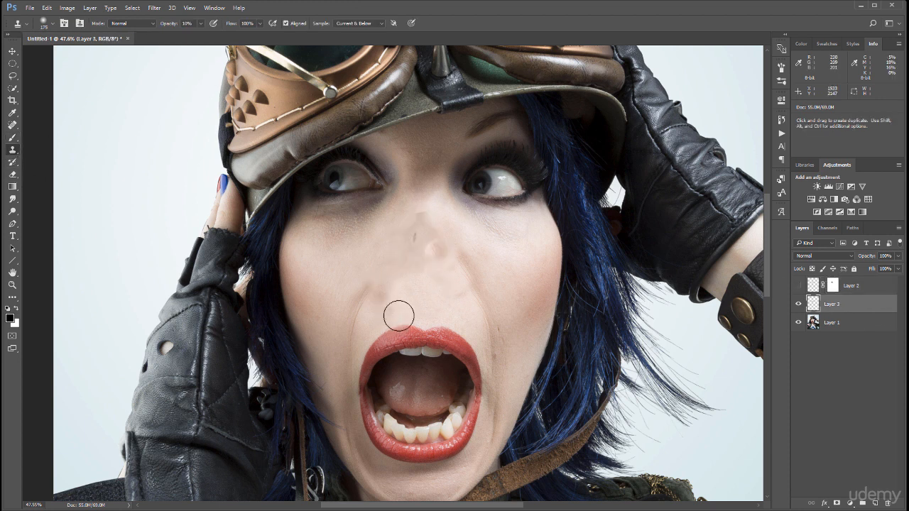
key(5)
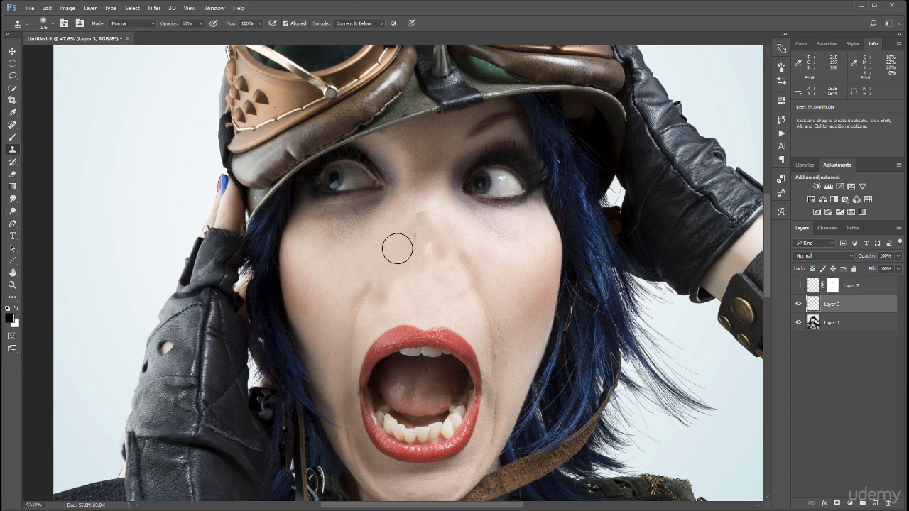
drag(397, 249, 389, 222)
alt+click(412, 307)
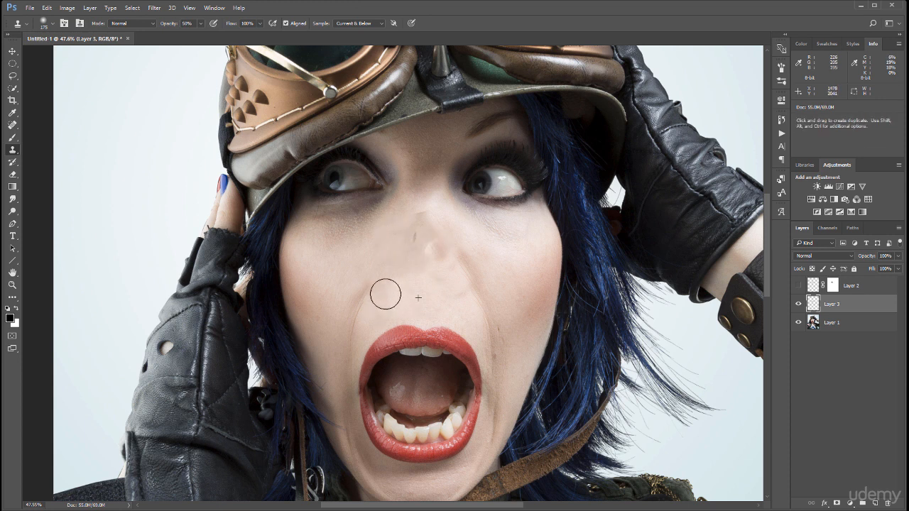
alt+click(413, 292)
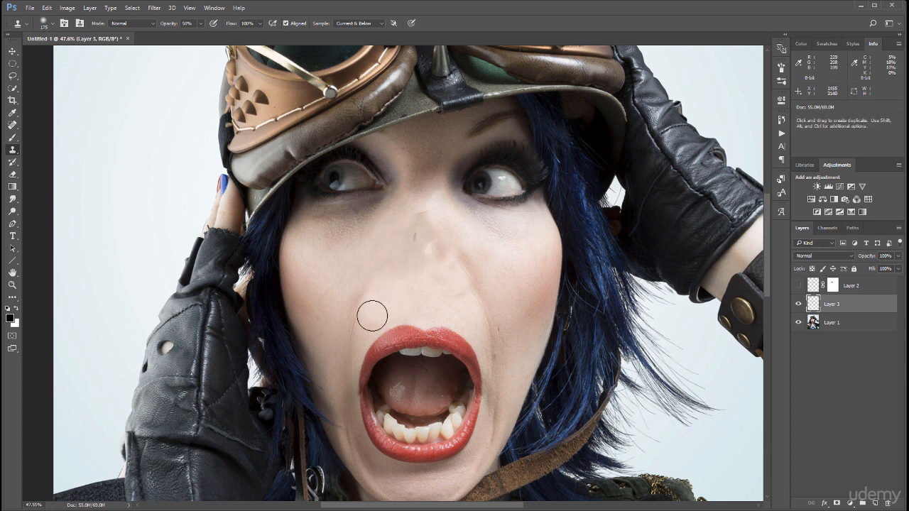
drag(373, 317, 373, 317)
Step: Clone sampled upper-lip skin over the remaining blotches on the nose bridge, the nose center and the opposite cheek fold
alt+click(425, 302)
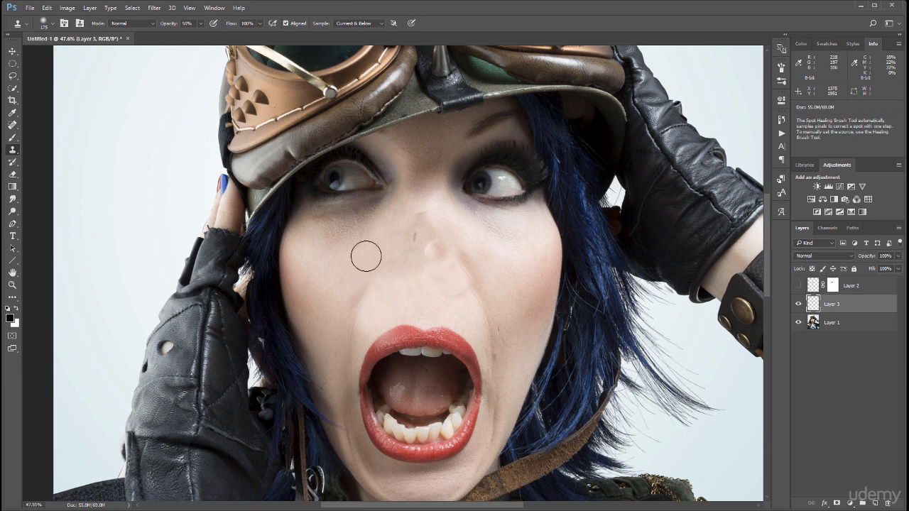
drag(364, 254, 379, 237)
alt+click(405, 296)
drag(438, 289, 455, 288)
mouse_move(435, 248)
mouse_down()
mouse_move(446, 247)
mouse_move(440, 223)
mouse_move(431, 234)
mouse_move(422, 208)
mouse_up()
alt+click(441, 290)
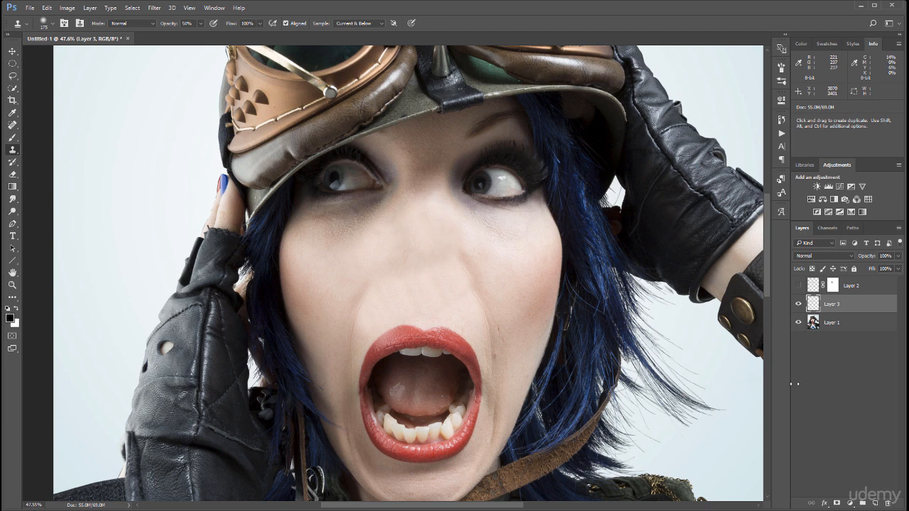
Step: Select Layer 2, make it visible again, and switch to the Move tool to check the small nose against the whole face
click(809, 284)
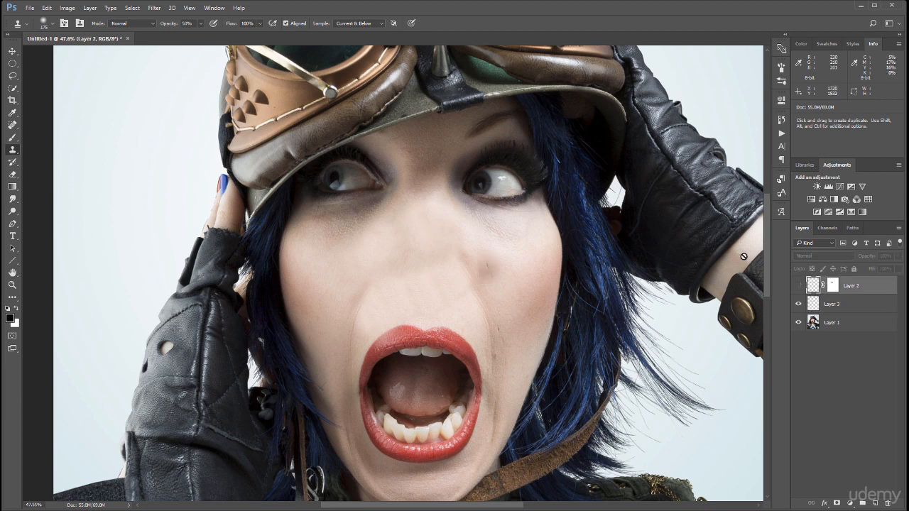
click(799, 285)
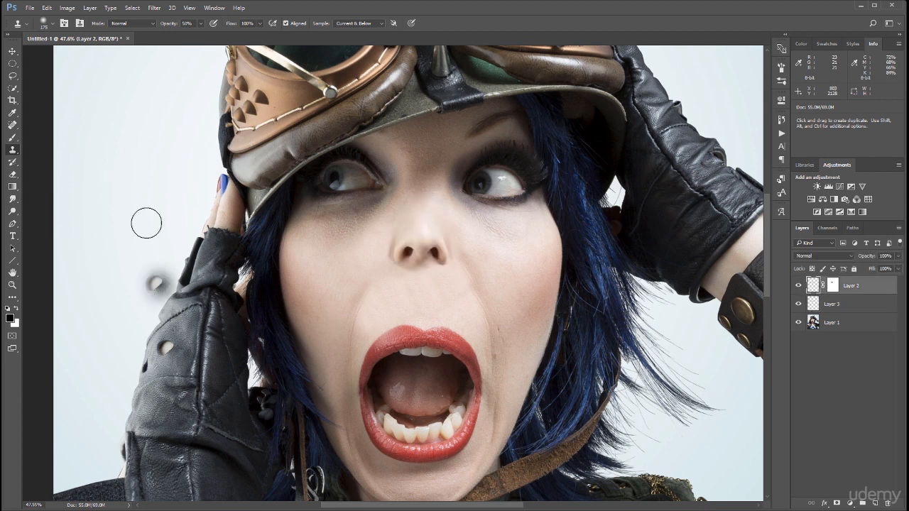
click(12, 51)
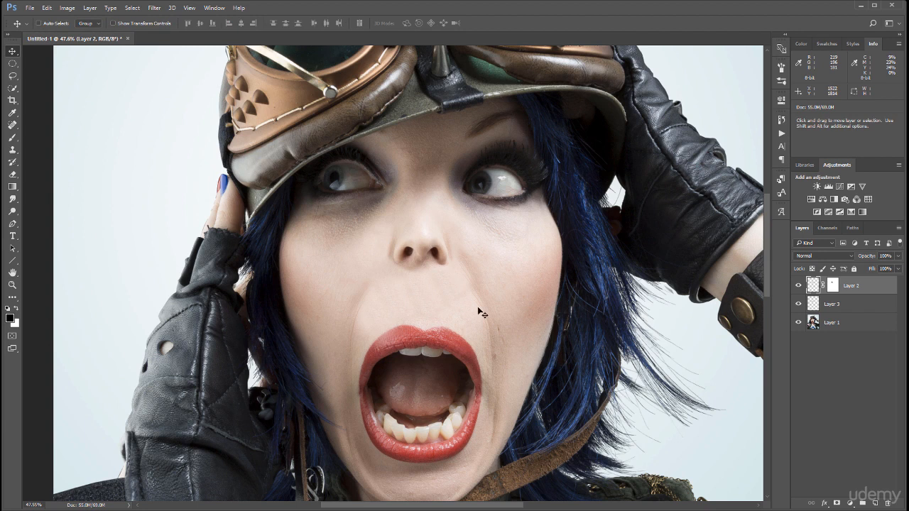
scroll(501, 303, down, 5)
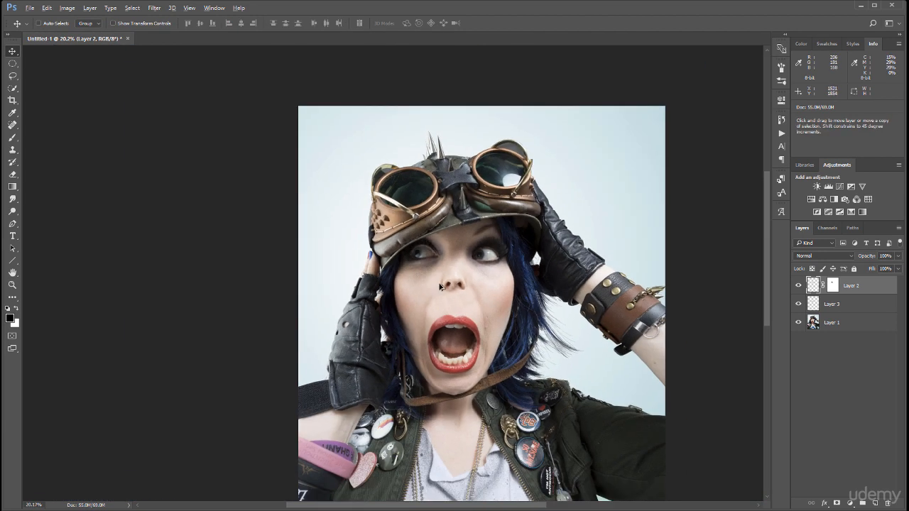
scroll(463, 287, up, 2)
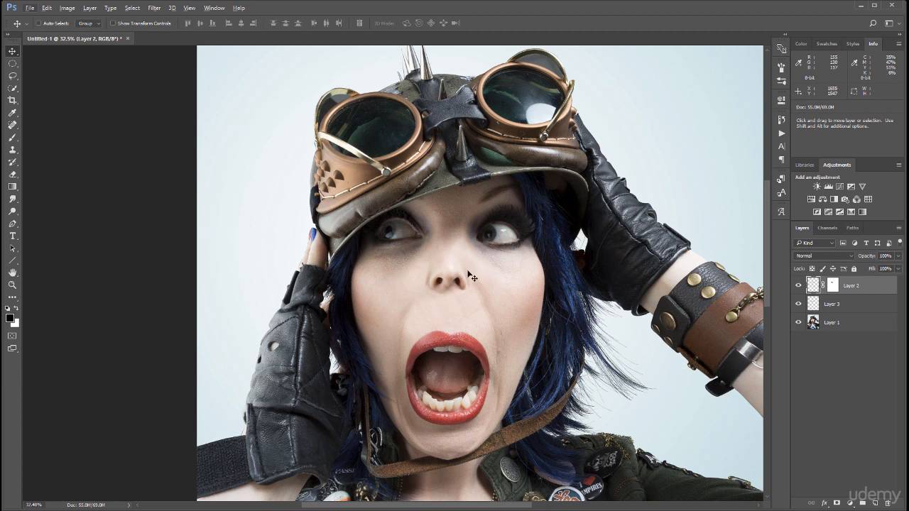
scroll(442, 270, down, 2)
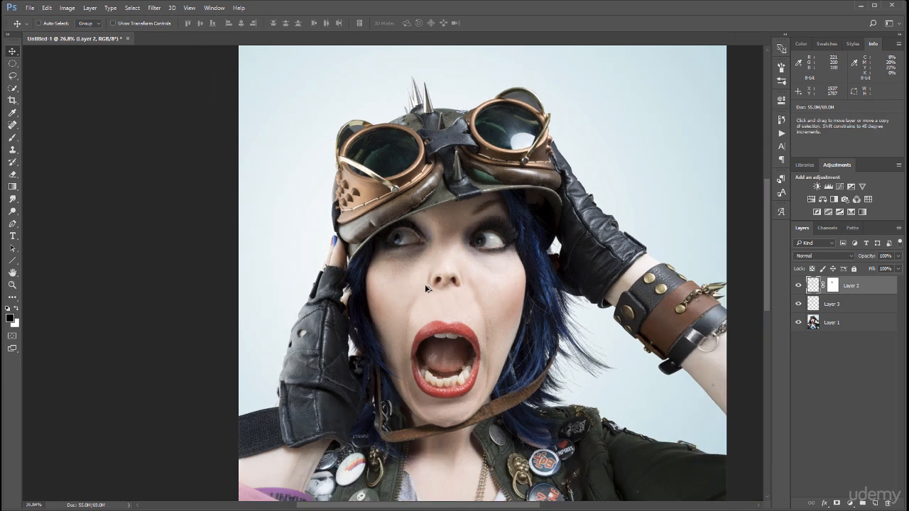